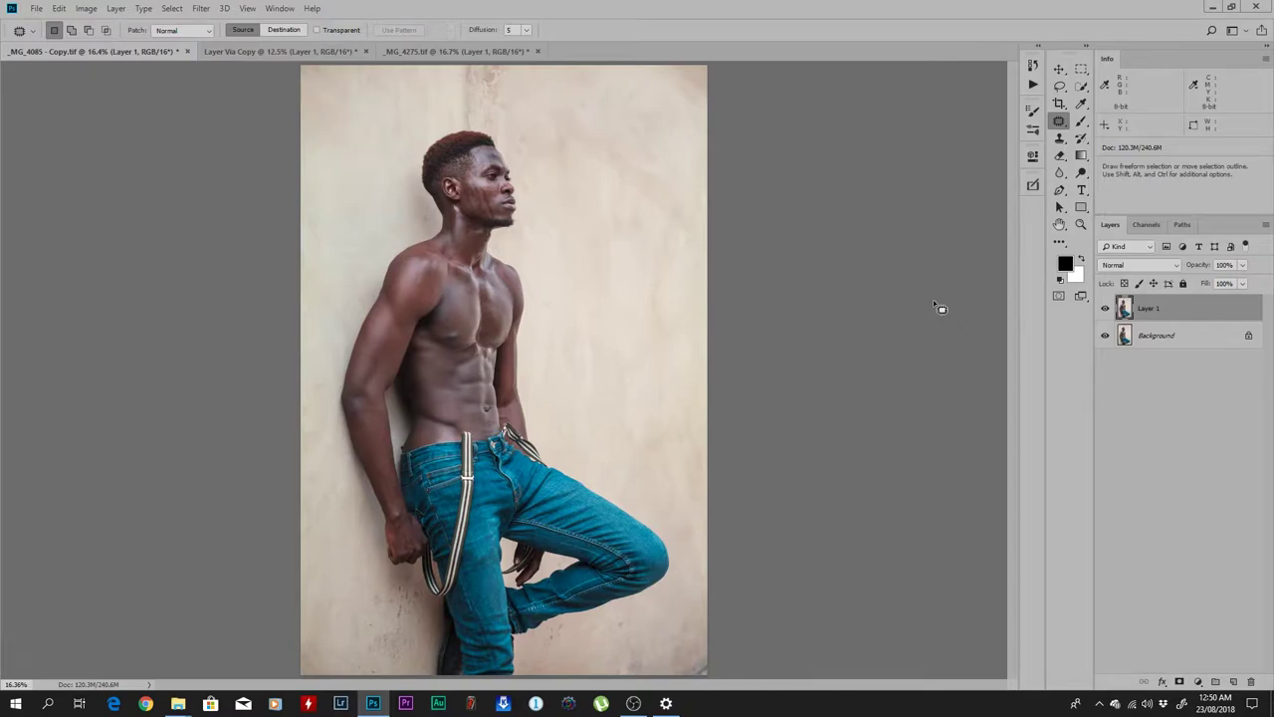
{"action": "left_click", "coordinate": [1106, 310]}
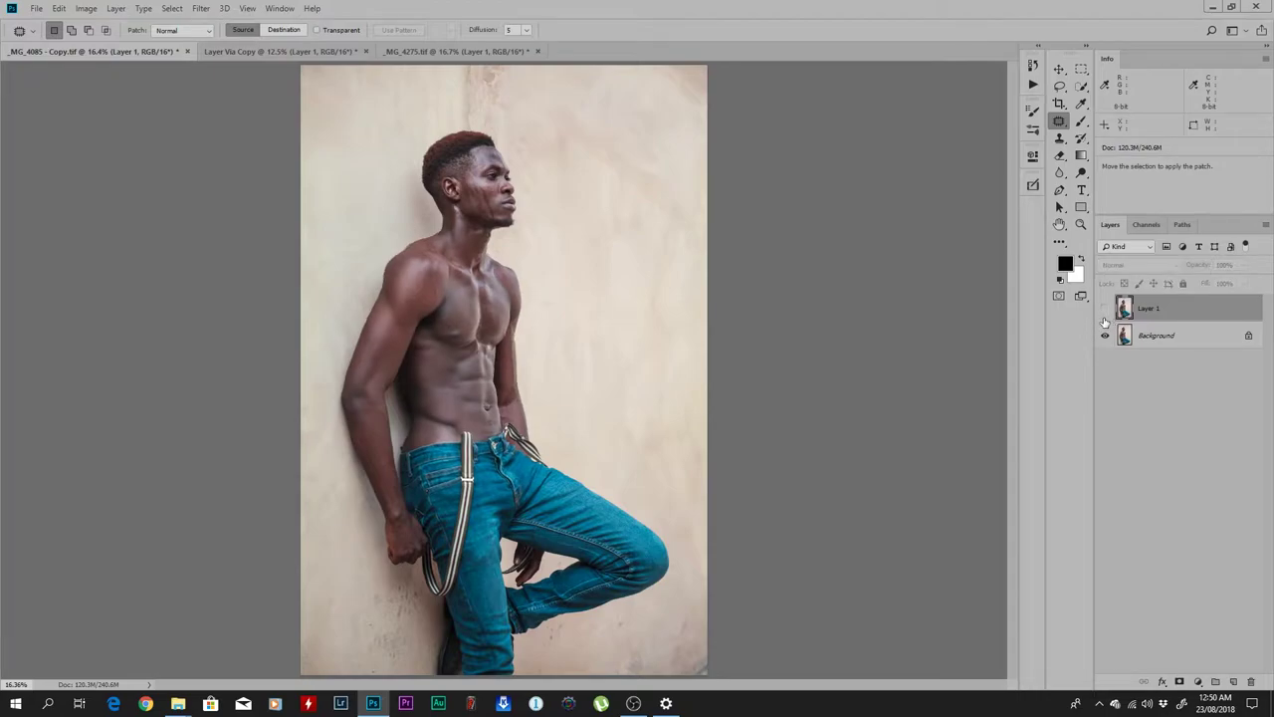
{"action": "left_click", "coordinate": [1106, 310]}
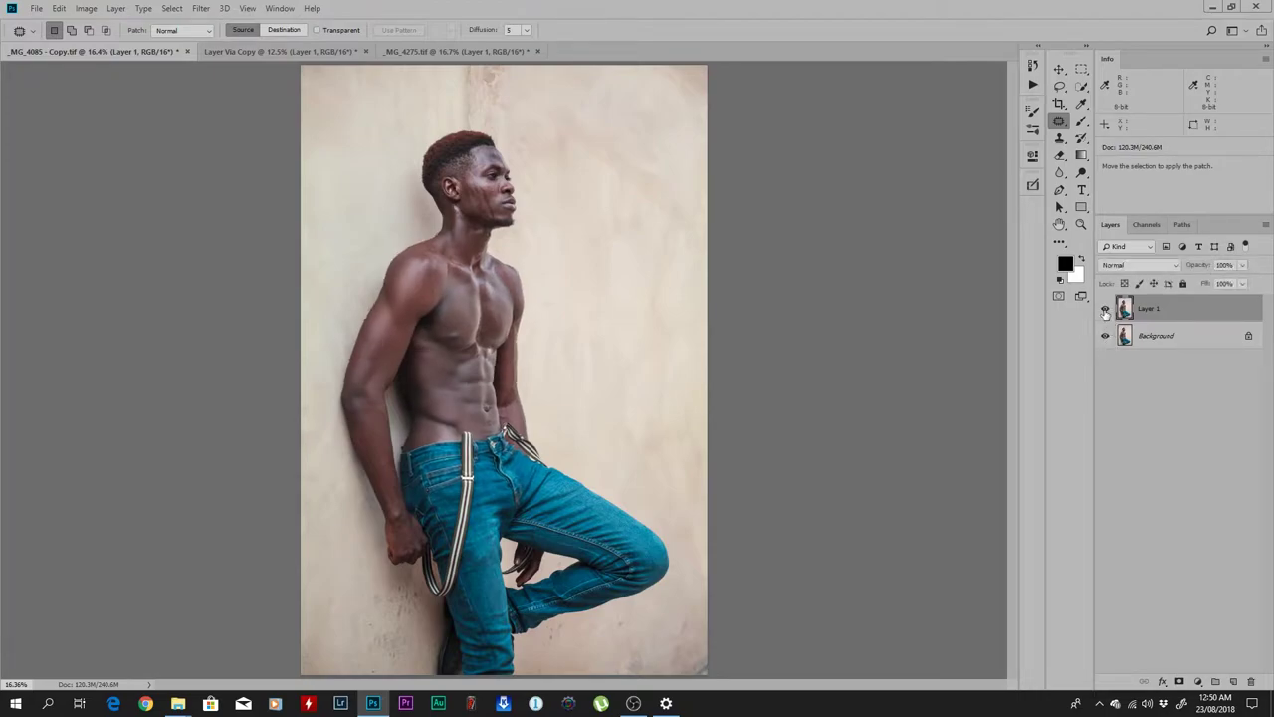
{"action": "key", "text": "ctrl+0"}
{"action": "key", "text": "ctrl+plus"}
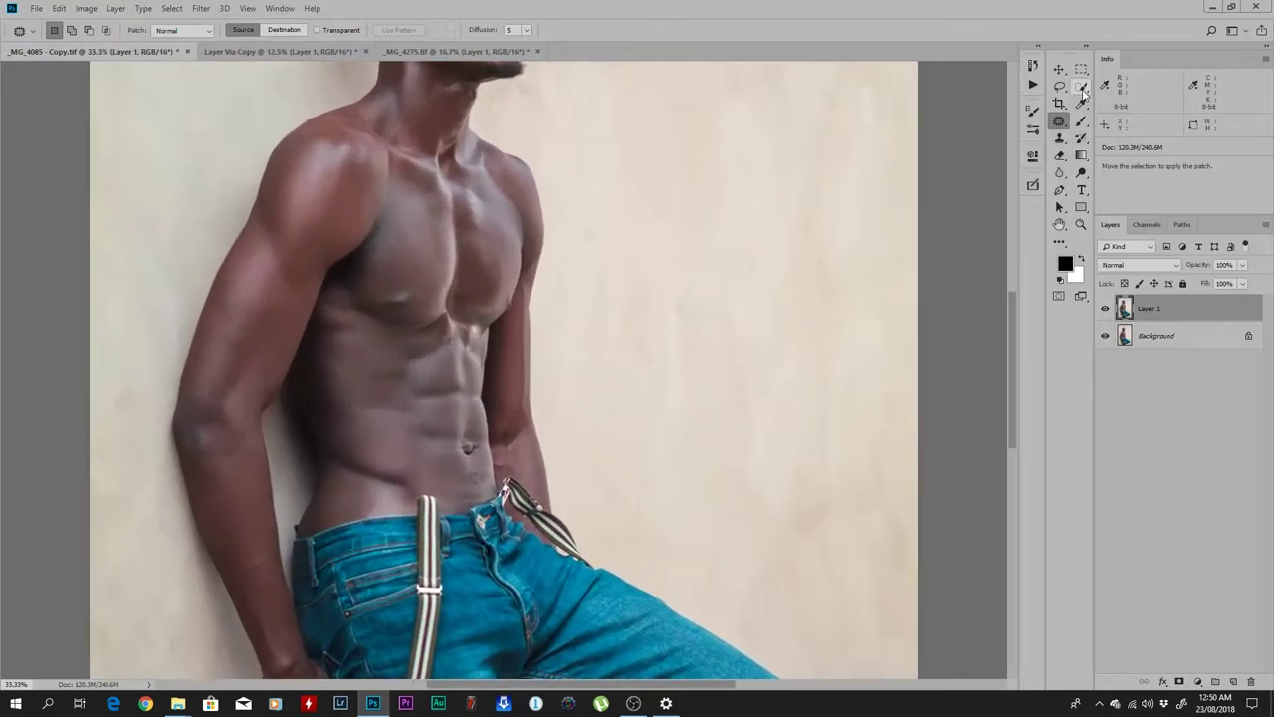
{"action": "left_click_drag", "start_coordinate": [617, 317], "coordinate": [696, 380]}
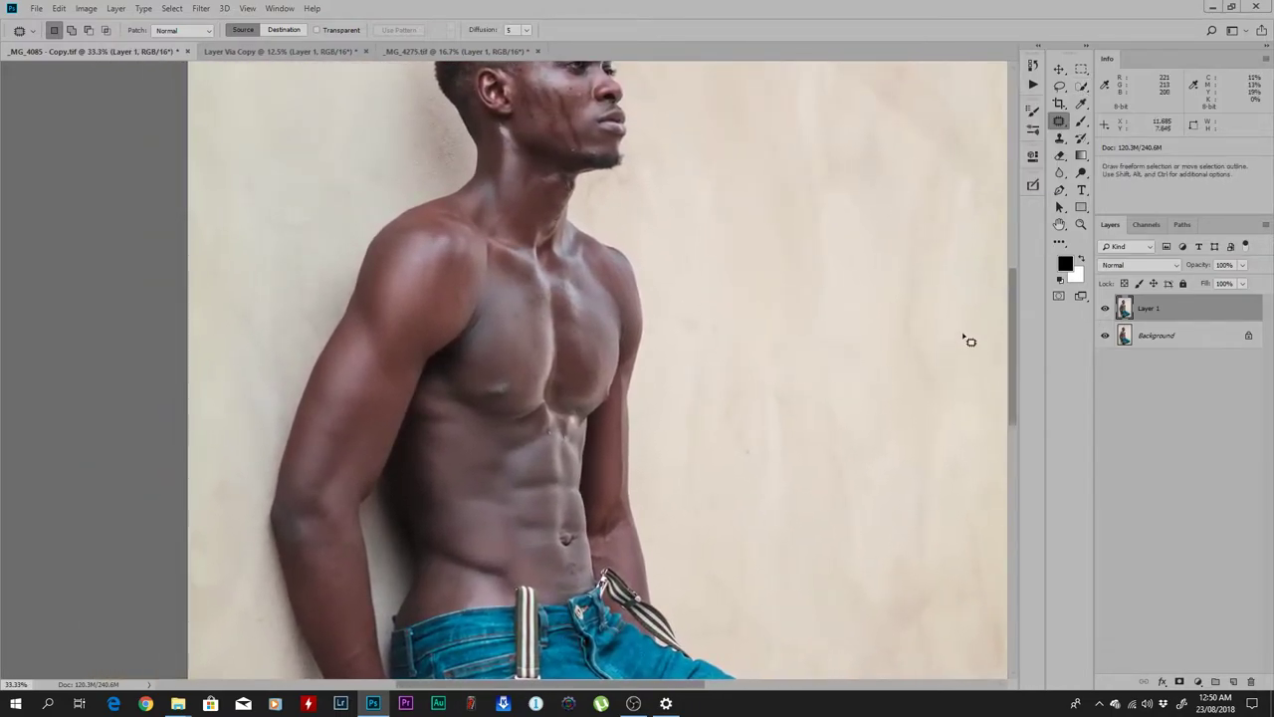
{"action": "left_click", "coordinate": [1105, 310]}
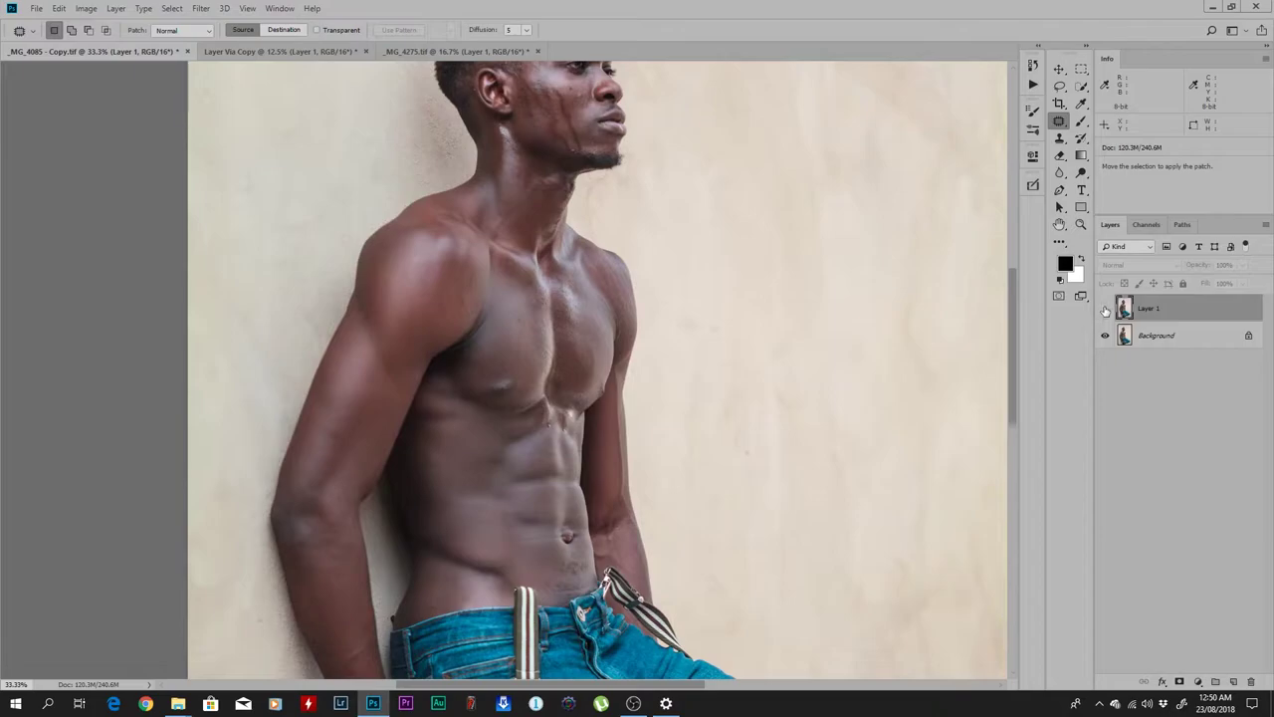
{"action": "left_click", "coordinate": [1105, 309]}
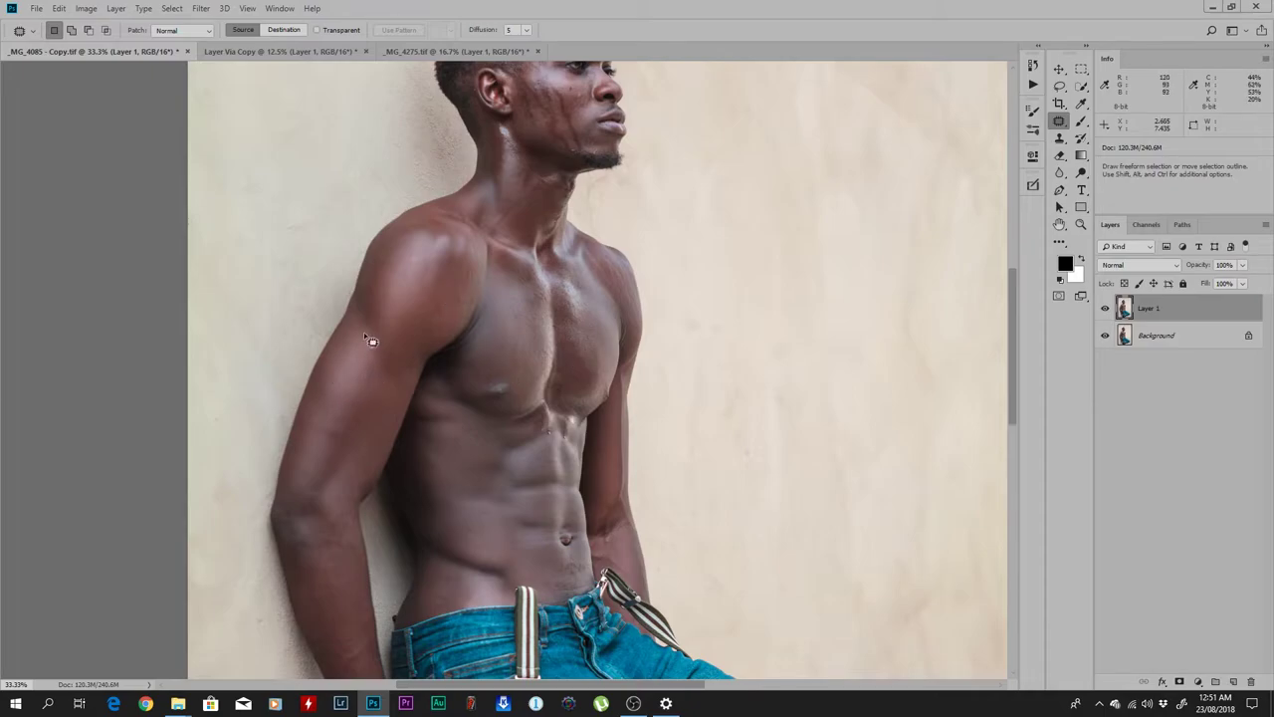
{"action": "left_click", "coordinate": [1105, 309]}
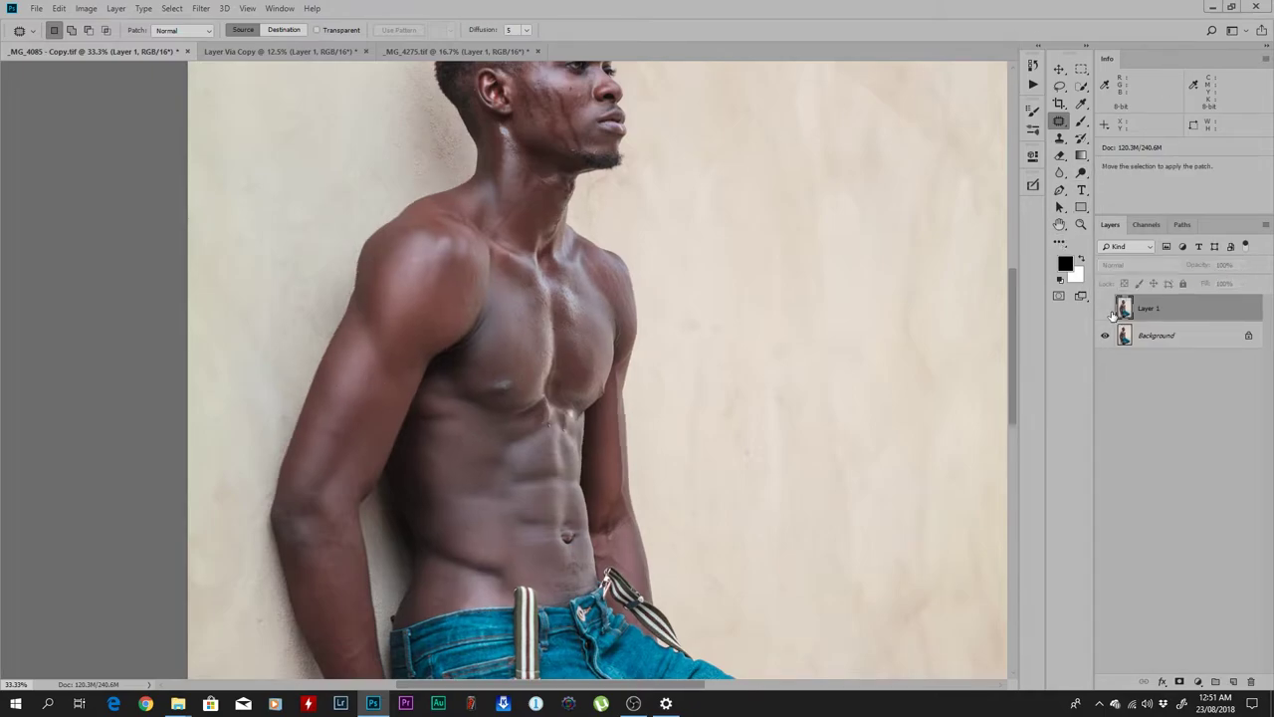
{"action": "left_click", "coordinate": [1106, 309]}
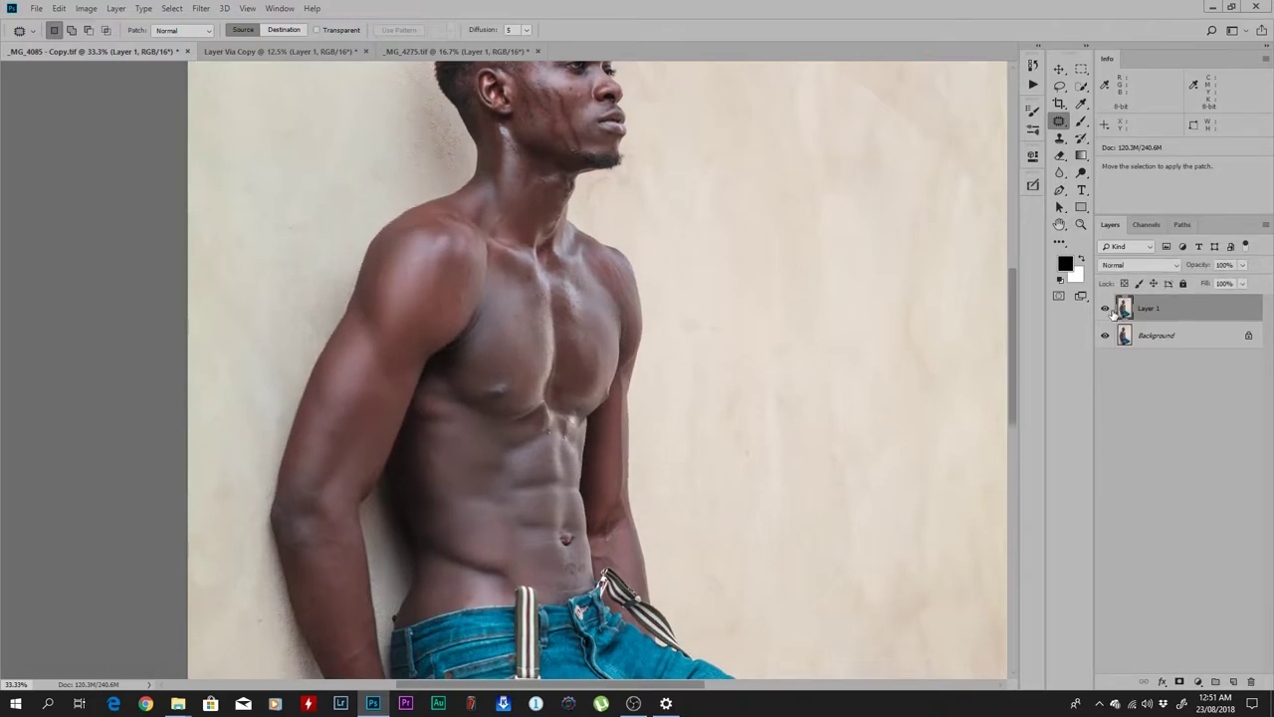
{"action": "left_click", "coordinate": [1104, 309]}
{"action": "left_click", "coordinate": [1104, 311]}
{"action": "left_click", "coordinate": [1109, 314]}
{"action": "left_click", "coordinate": [1108, 318]}
Step: Bring up the Layer Via Copy image and launch Filter > Liquify on it
{"action": "left_click", "coordinate": [280, 57]}
{"action": "left_click", "coordinate": [201, 9]}
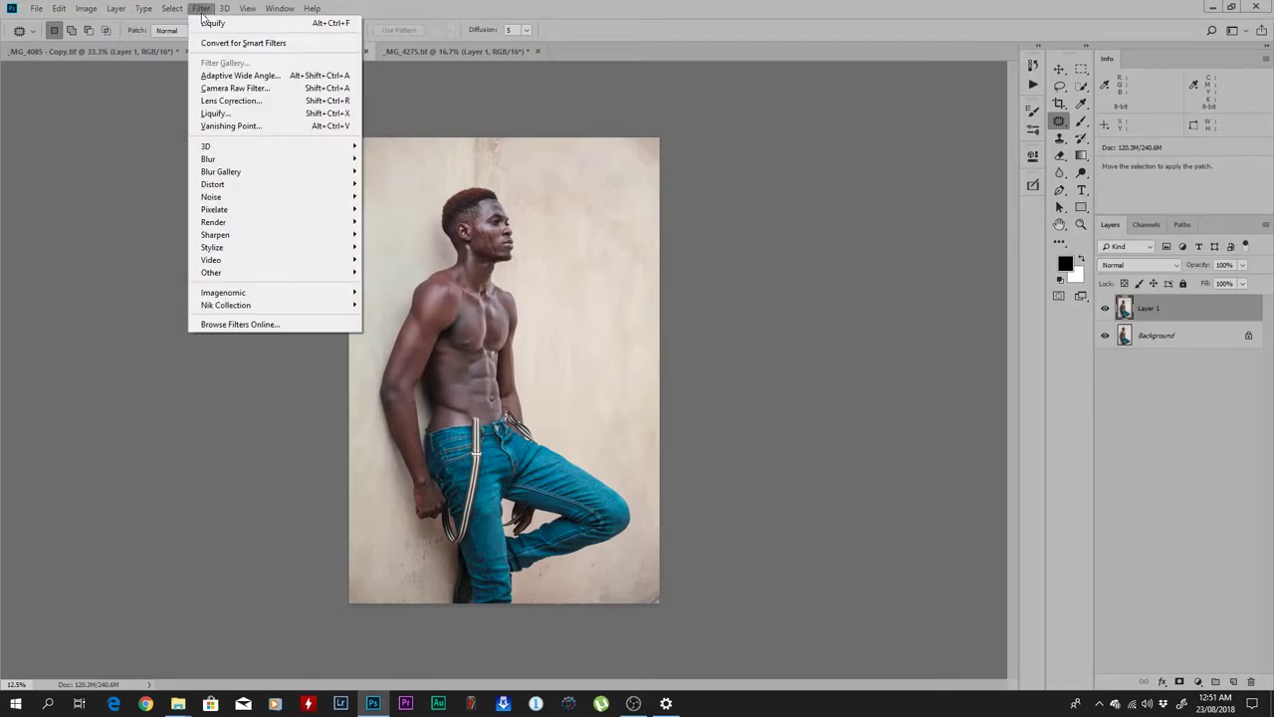
{"action": "left_click", "coordinate": [202, 10]}
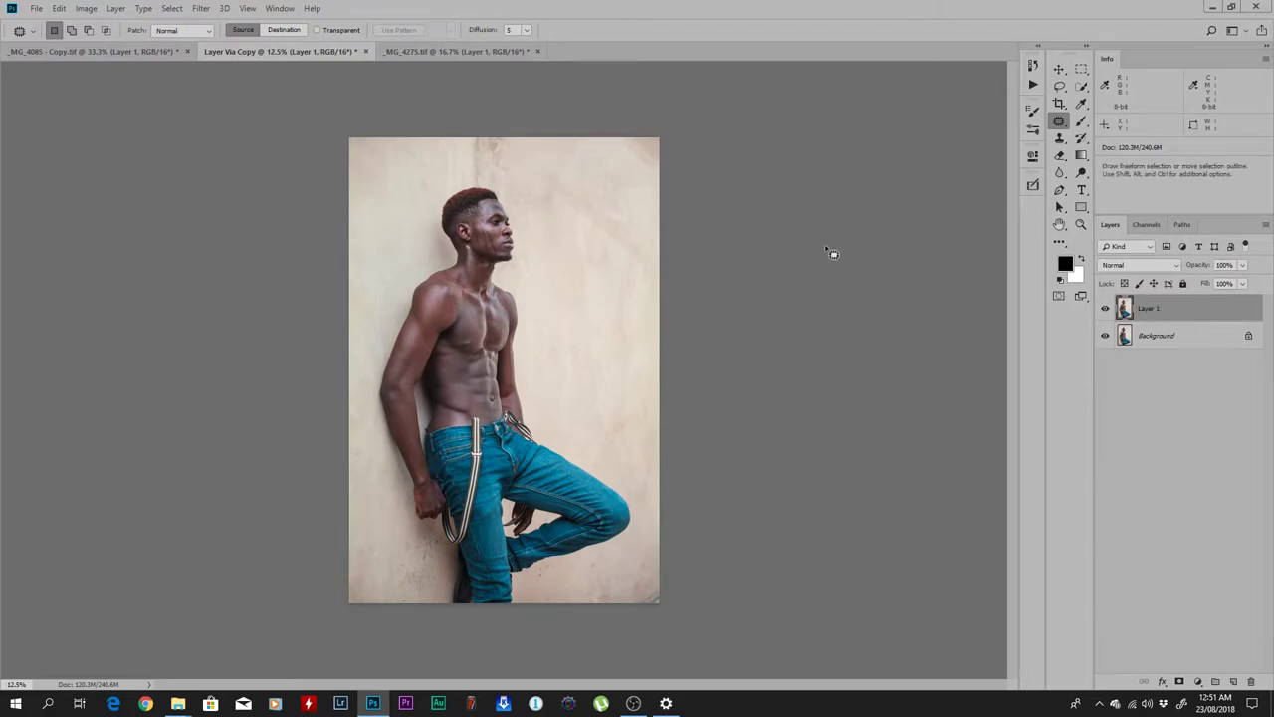
{"action": "left_click", "coordinate": [200, 7]}
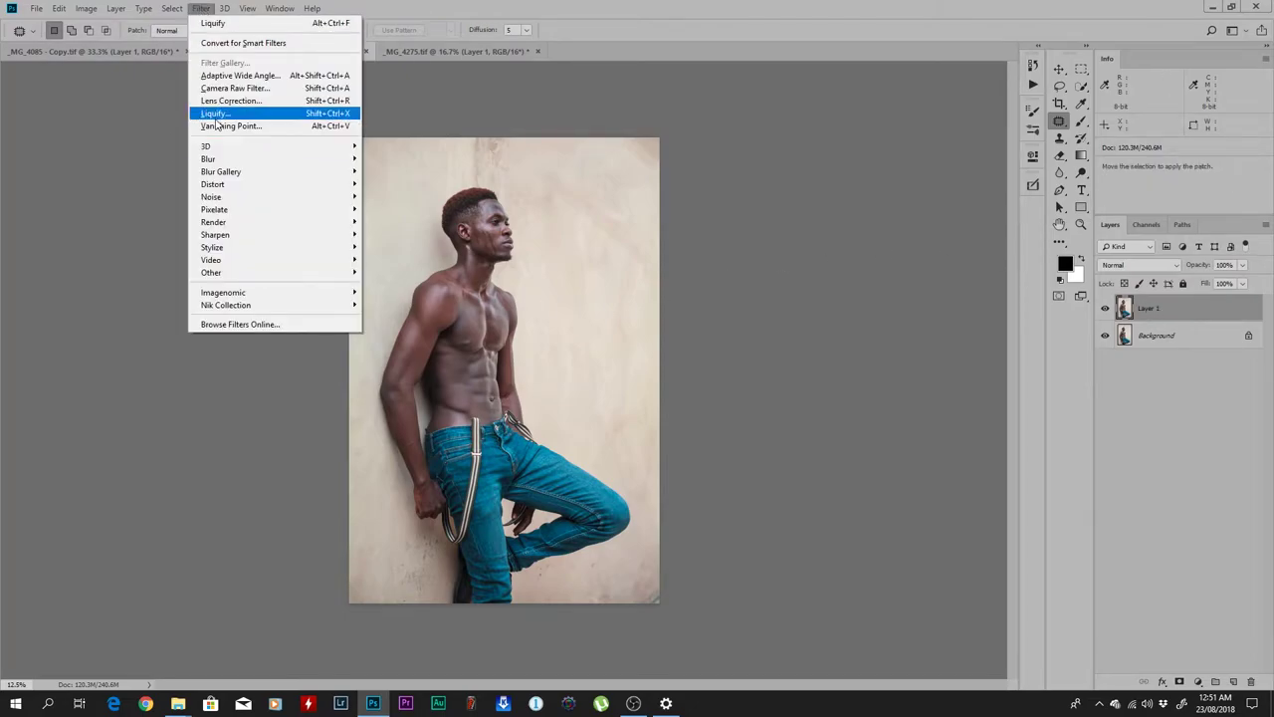
{"action": "left_click", "coordinate": [217, 117]}
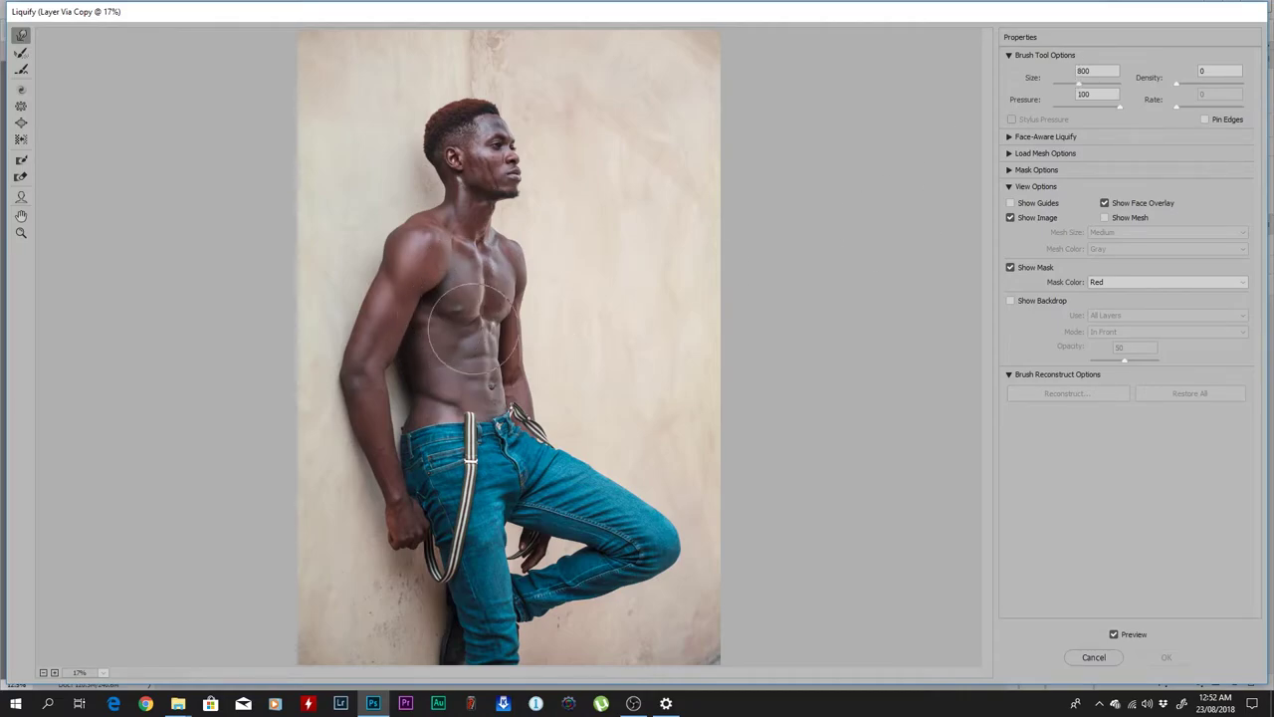
Step: Enlarge the warp brush to size 1100 and set density to 10
{"action": "key", "text": "bracketright"}
{"action": "key", "text": "bracketright"}
{"action": "key", "text": "bracketright"}
{"action": "left_click", "coordinate": [1175, 83]}
{"action": "left_click_drag", "start_coordinate": [1181, 82], "coordinate": [1184, 87]}
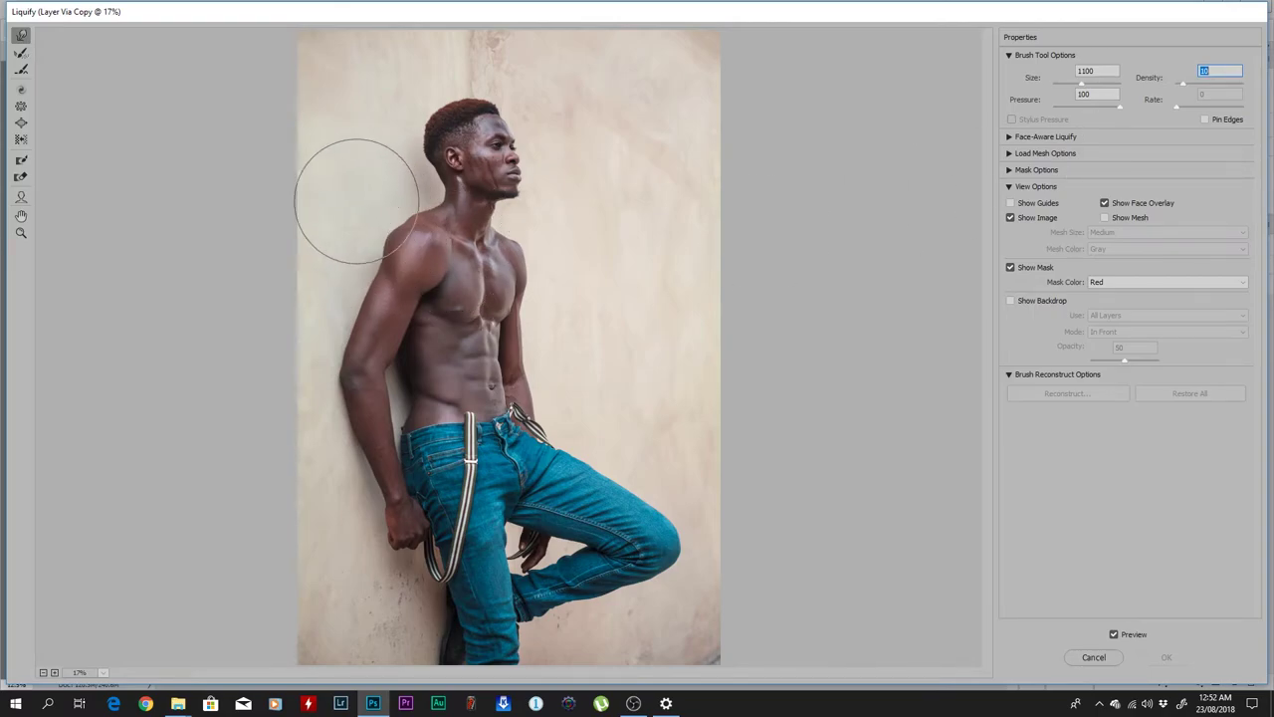
Step: Test Forward Warp strokes across the shoulder and torso, restoring the photo after each
{"action": "left_click_drag", "start_coordinate": [359, 199], "coordinate": [569, 313]}
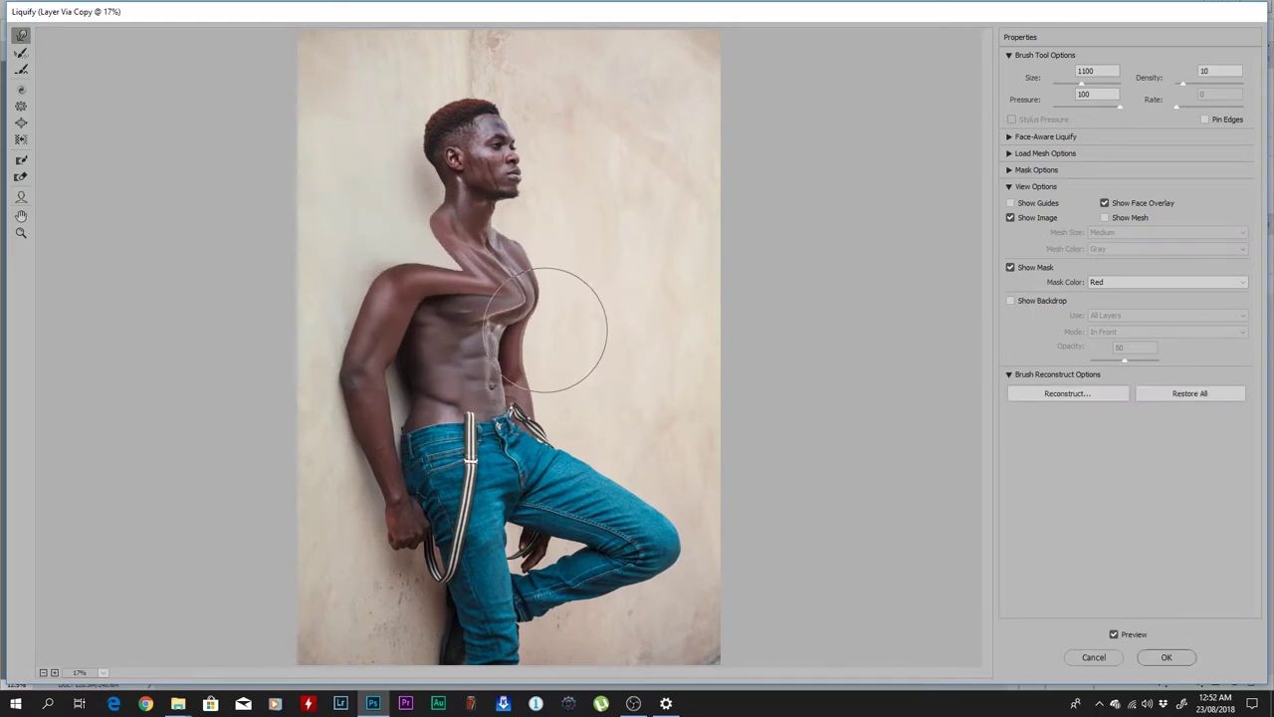
{"action": "left_click", "coordinate": [1164, 395]}
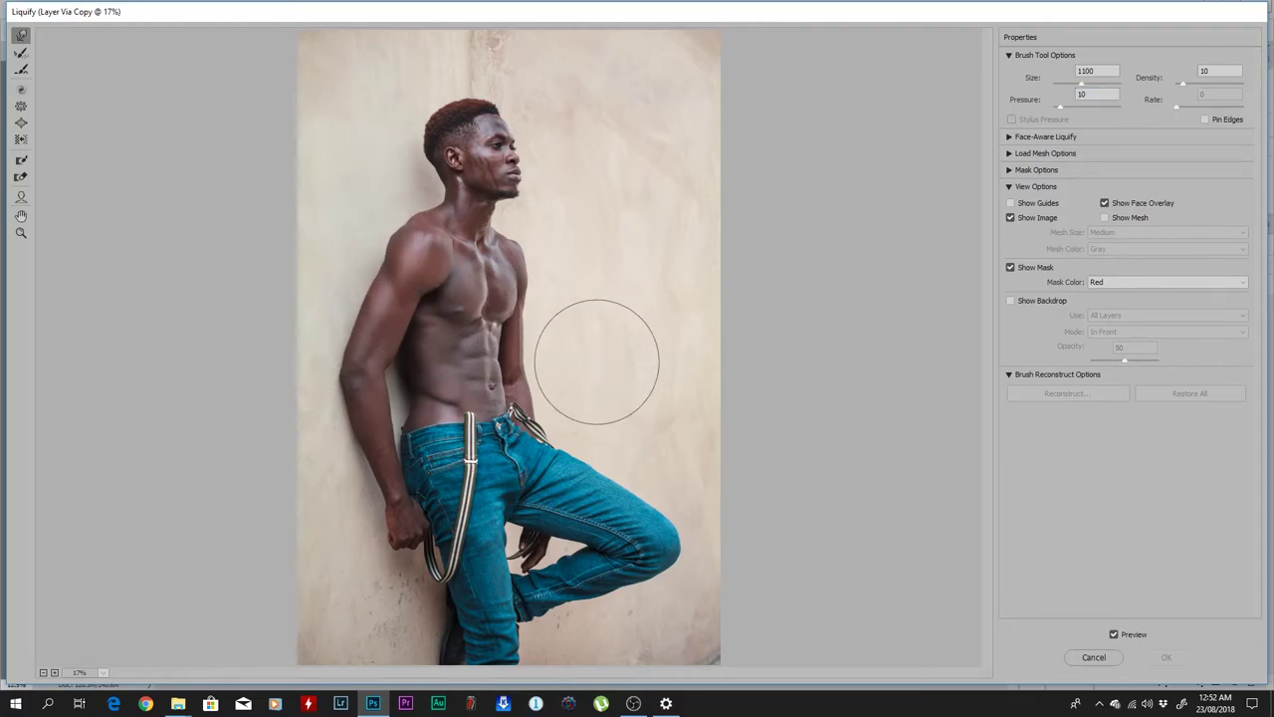
{"action": "left_click_drag", "start_coordinate": [369, 242], "coordinate": [555, 328]}
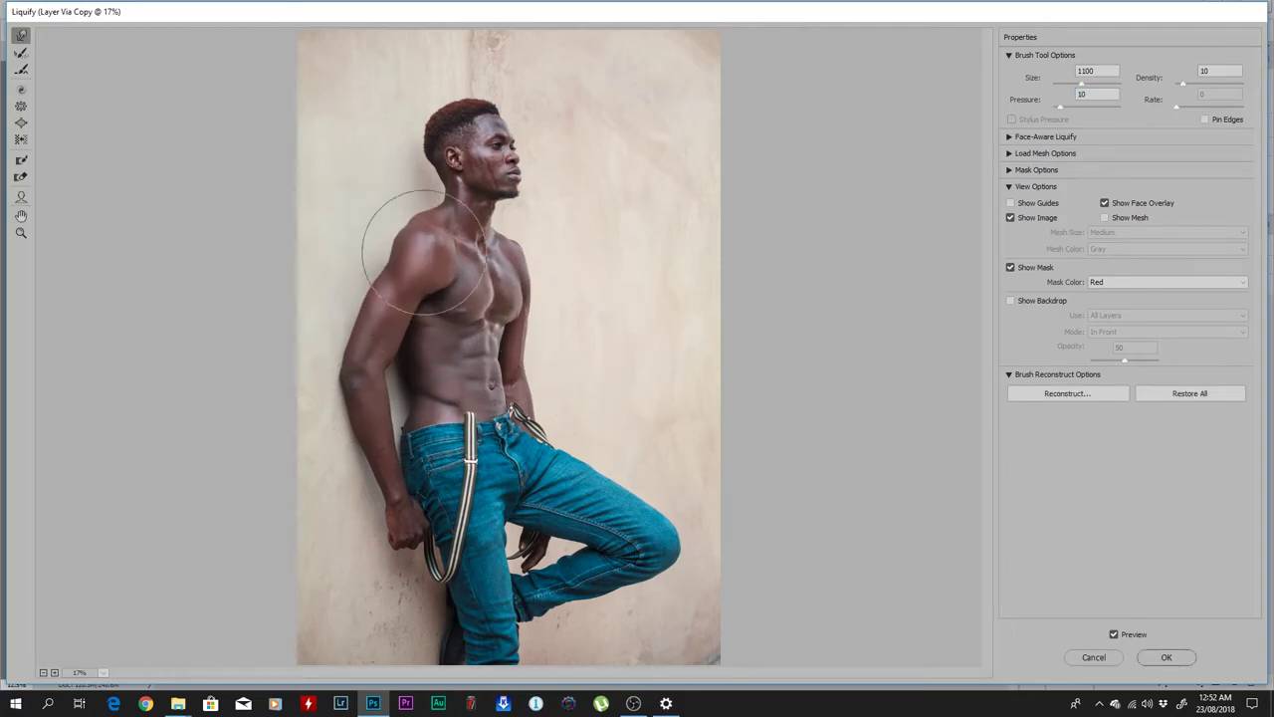
{"action": "mouse_move", "coordinate": [424, 253]}
{"action": "left_mouse_down"}
{"action": "mouse_move", "coordinate": [593, 349]}
{"action": "mouse_move", "coordinate": [421, 264]}
{"action": "mouse_move", "coordinate": [556, 312]}
{"action": "mouse_move", "coordinate": [400, 245]}
{"action": "mouse_move", "coordinate": [567, 316]}
{"action": "left_mouse_up"}
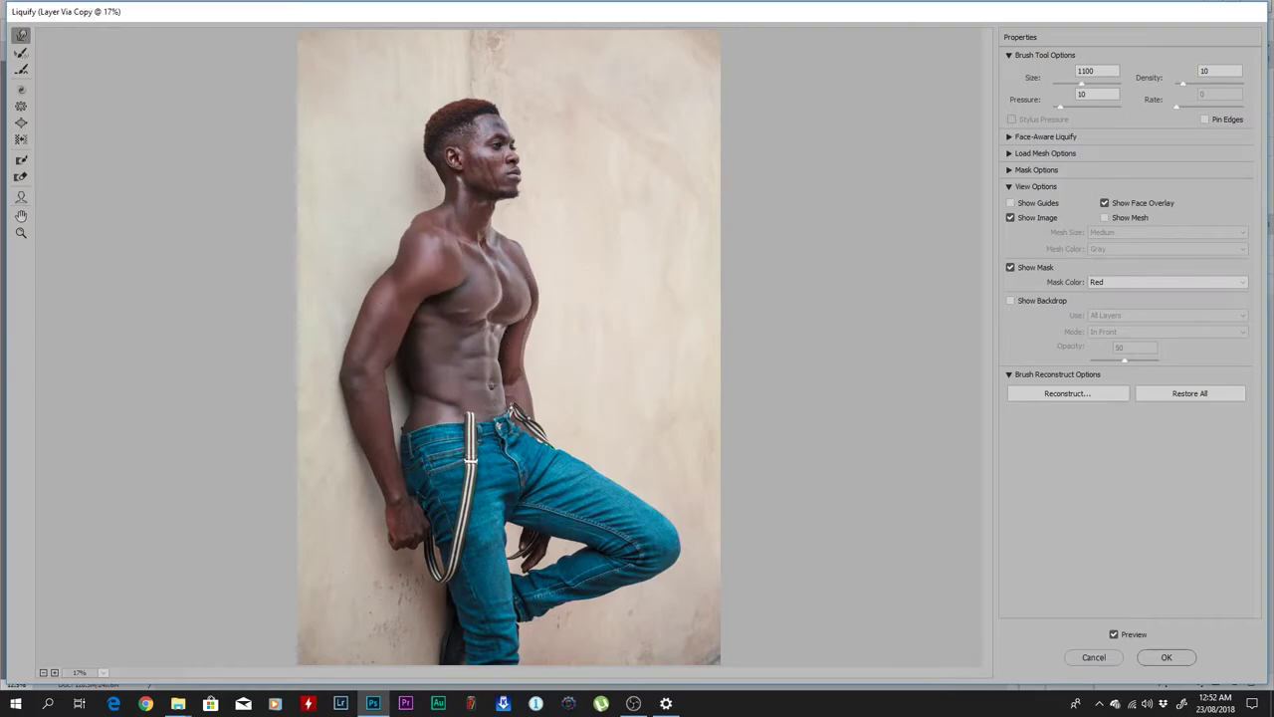
{"action": "left_click", "coordinate": [1190, 395]}
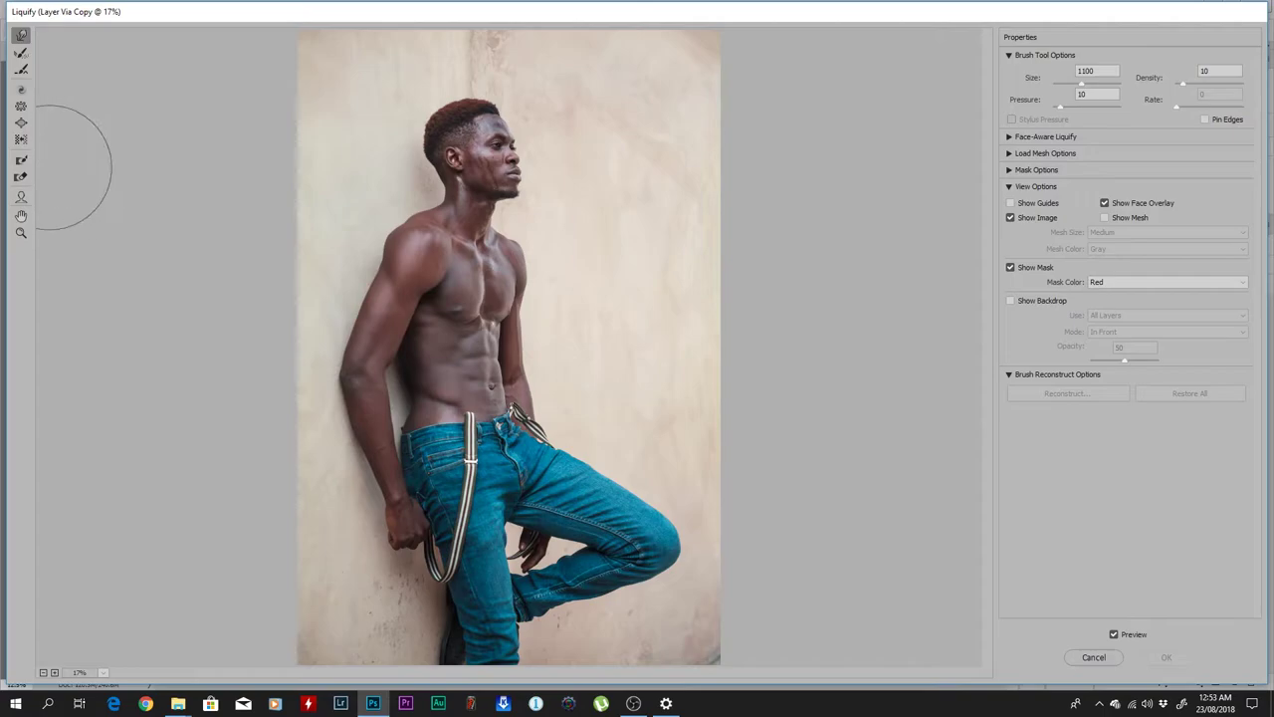
Step: Paint a freeze mask over the upper arm and shoulder with a 500 brush
{"action": "left_click", "coordinate": [21, 159]}
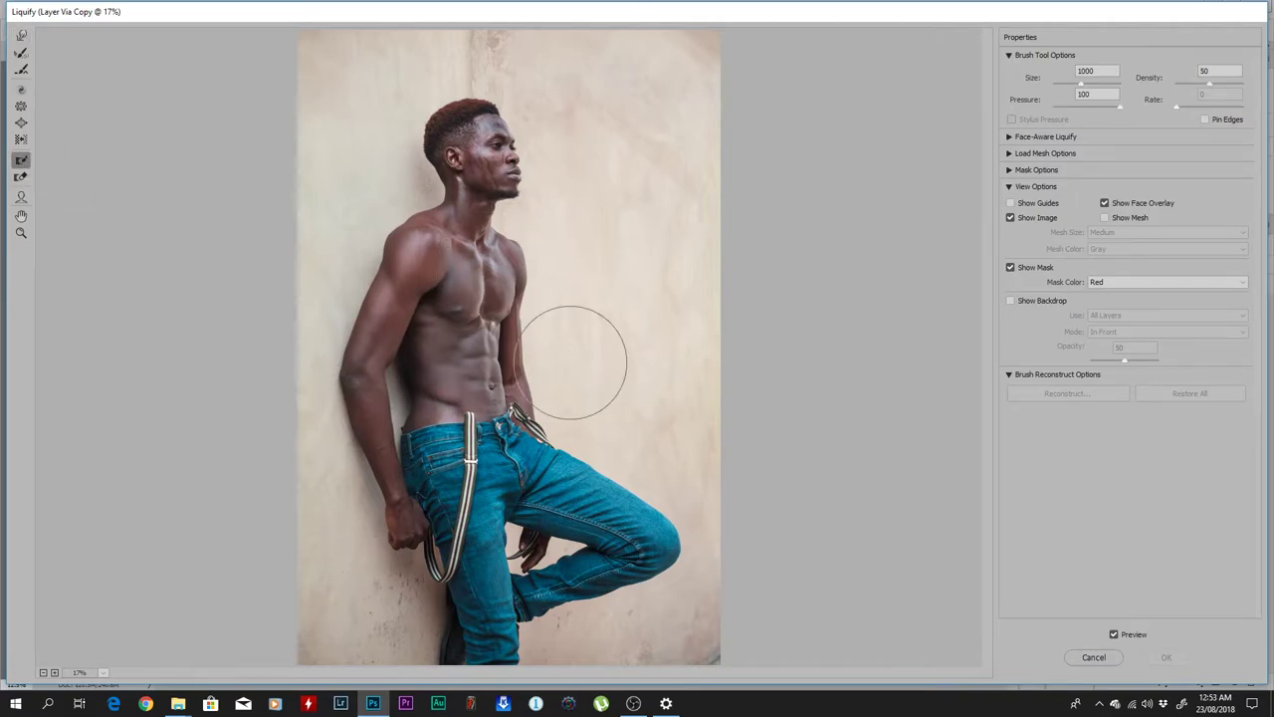
{"action": "key", "text": "bracketleft"}
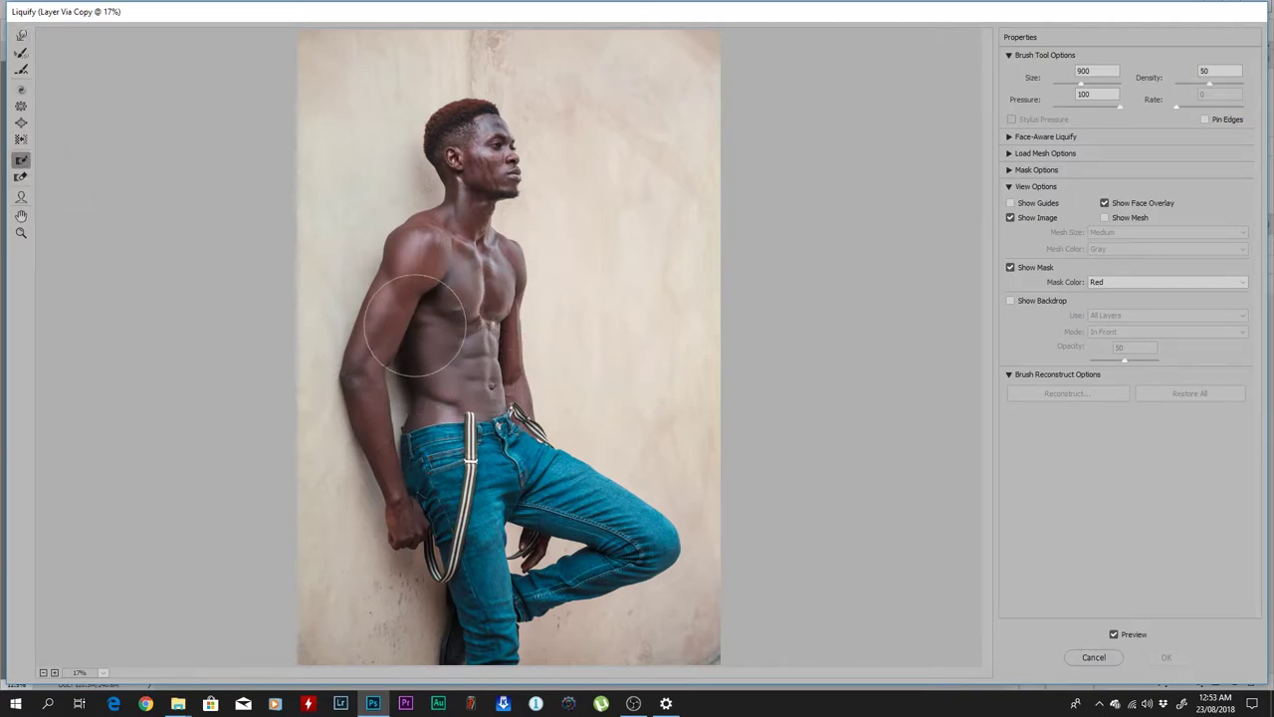
{"action": "key", "text": "bracketleft"}
{"action": "key", "text": "bracketleft"}
{"action": "key", "text": "bracketleft"}
{"action": "key", "text": "bracketleft"}
{"action": "mouse_move", "coordinate": [370, 285]}
{"action": "left_mouse_down"}
{"action": "mouse_move", "coordinate": [369, 329]}
{"action": "mouse_move", "coordinate": [363, 299]}
{"action": "mouse_move", "coordinate": [384, 327]}
{"action": "mouse_move", "coordinate": [378, 298]}
{"action": "mouse_move", "coordinate": [358, 369]}
{"action": "mouse_move", "coordinate": [403, 554]}
{"action": "mouse_move", "coordinate": [398, 488]}
{"action": "mouse_move", "coordinate": [351, 350]}
{"action": "left_mouse_up"}
{"action": "mouse_move", "coordinate": [381, 290]}
{"action": "left_mouse_down"}
{"action": "mouse_move", "coordinate": [383, 262]}
{"action": "mouse_move", "coordinate": [407, 255]}
{"action": "left_mouse_up"}
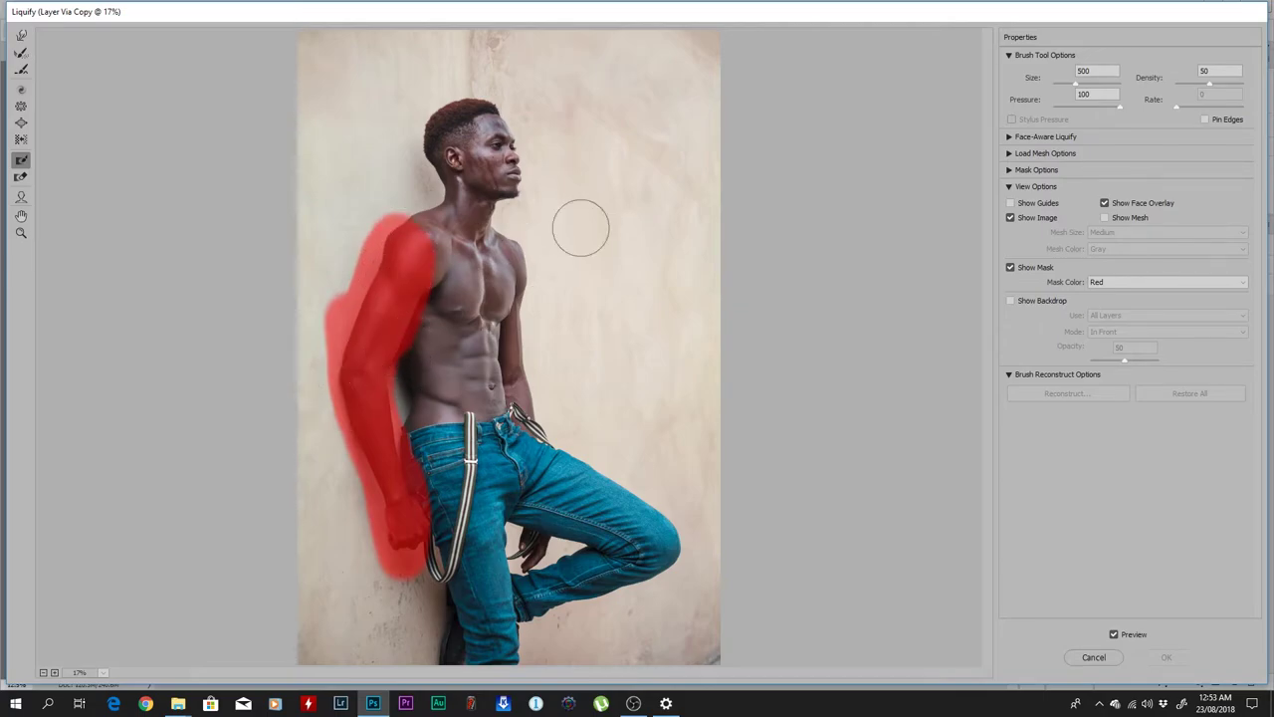
Step: Test-warp beside the frozen arm, restore all, then thaw the arm's red mask away
{"action": "left_click", "coordinate": [21, 35]}
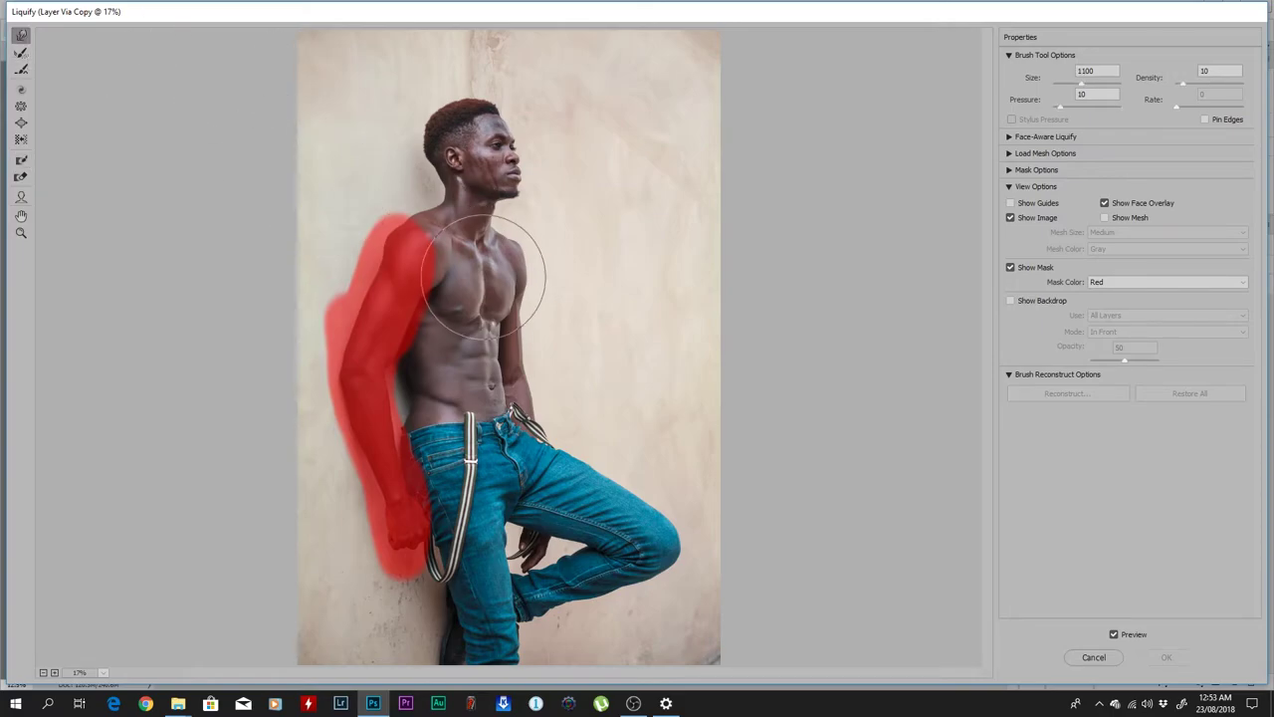
{"action": "left_click_drag", "start_coordinate": [402, 316], "coordinate": [413, 308]}
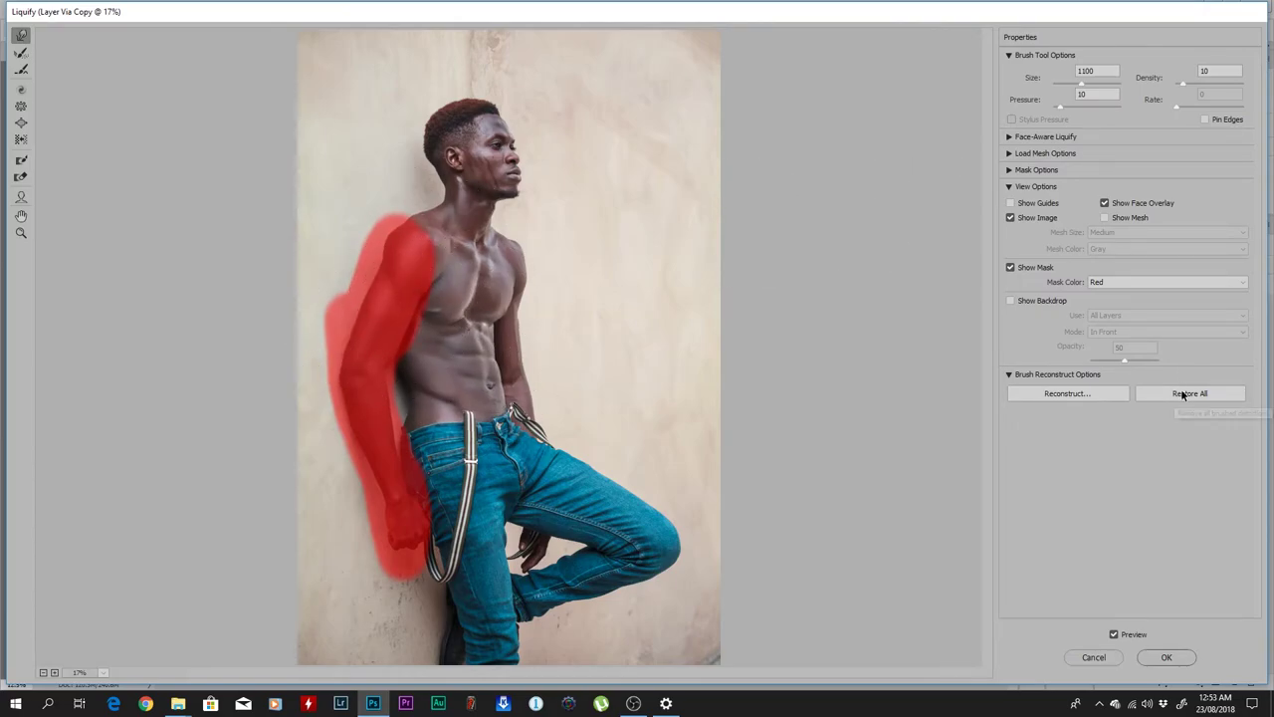
{"action": "left_click", "coordinate": [1186, 393]}
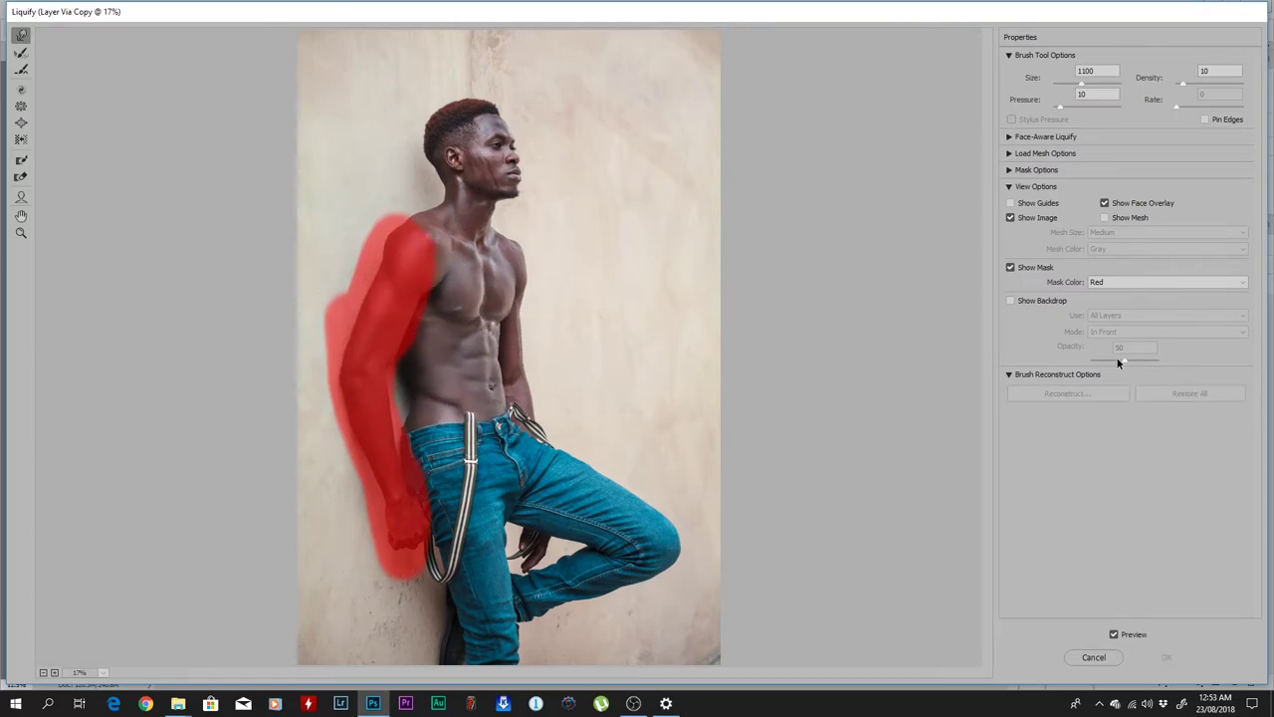
{"action": "left_click", "coordinate": [21, 177]}
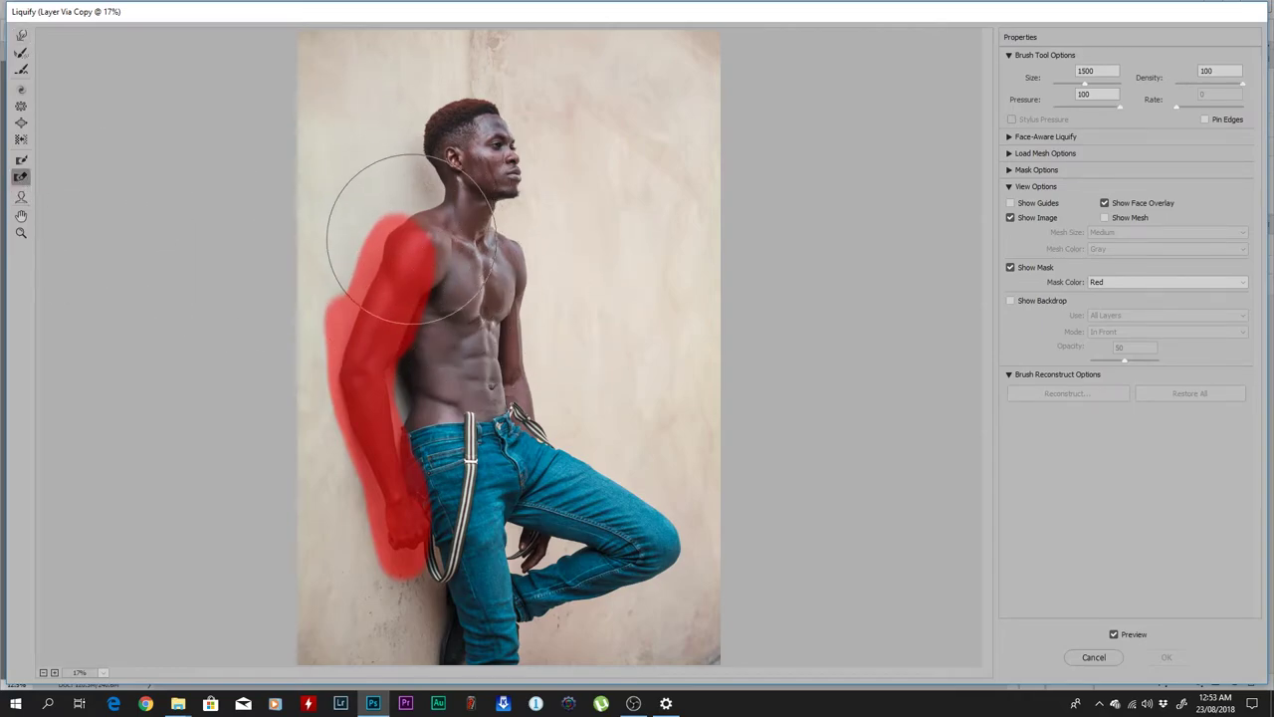
{"action": "mouse_move", "coordinate": [412, 237]}
{"action": "left_mouse_down"}
{"action": "mouse_move", "coordinate": [373, 355]}
{"action": "mouse_move", "coordinate": [404, 316]}
{"action": "mouse_move", "coordinate": [387, 236]}
{"action": "mouse_move", "coordinate": [403, 497]}
{"action": "left_mouse_up"}
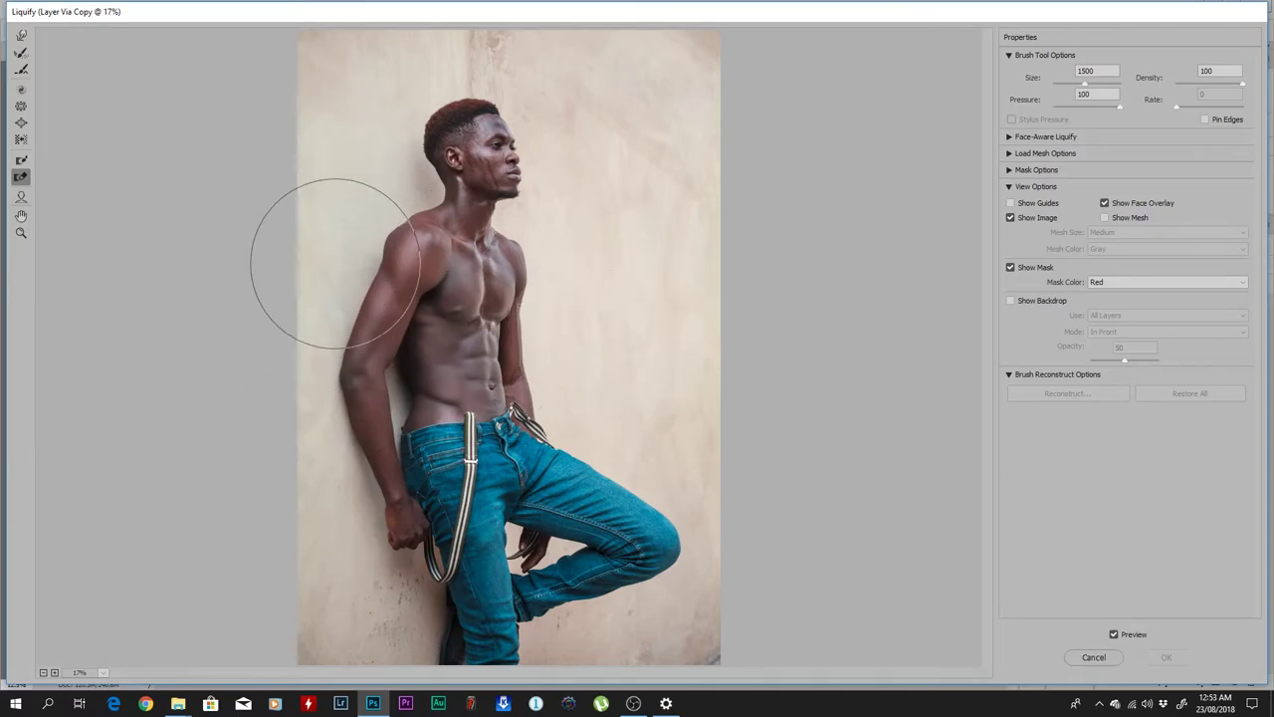
Step: Reduce the Forward Warp brush to 800 and push the upper arm's outline
{"action": "left_click", "coordinate": [20, 37]}
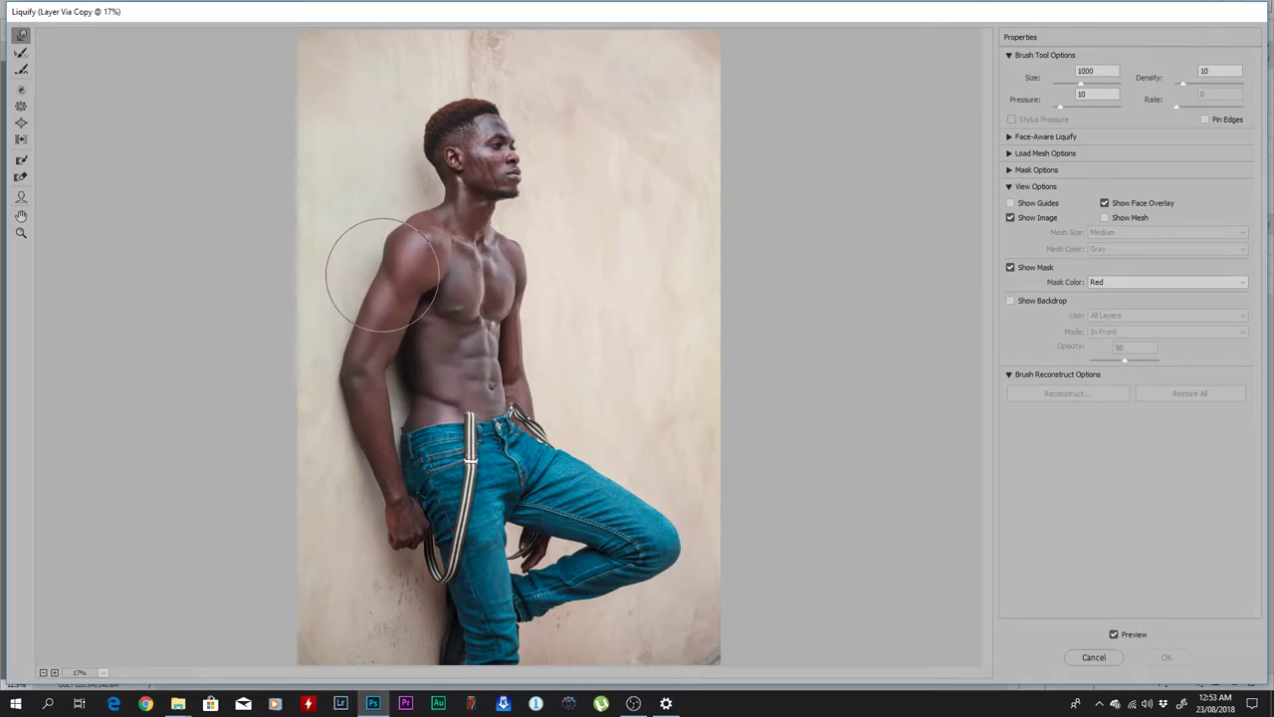
{"action": "key", "text": "bracketleft"}
{"action": "key", "text": "bracketleft"}
{"action": "key", "text": "bracketleft"}
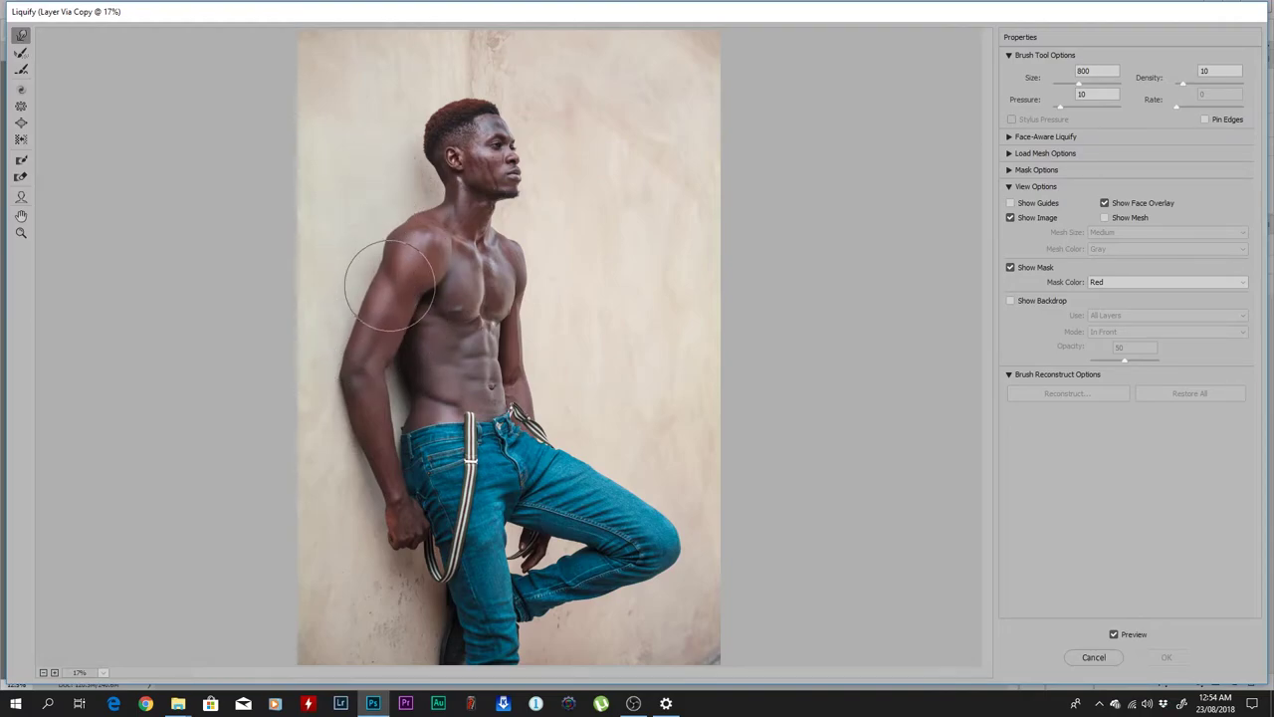
{"action": "mouse_move", "coordinate": [388, 285]}
{"action": "left_mouse_down"}
{"action": "mouse_move", "coordinate": [361, 265]}
{"action": "mouse_move", "coordinate": [368, 283]}
{"action": "left_mouse_up"}
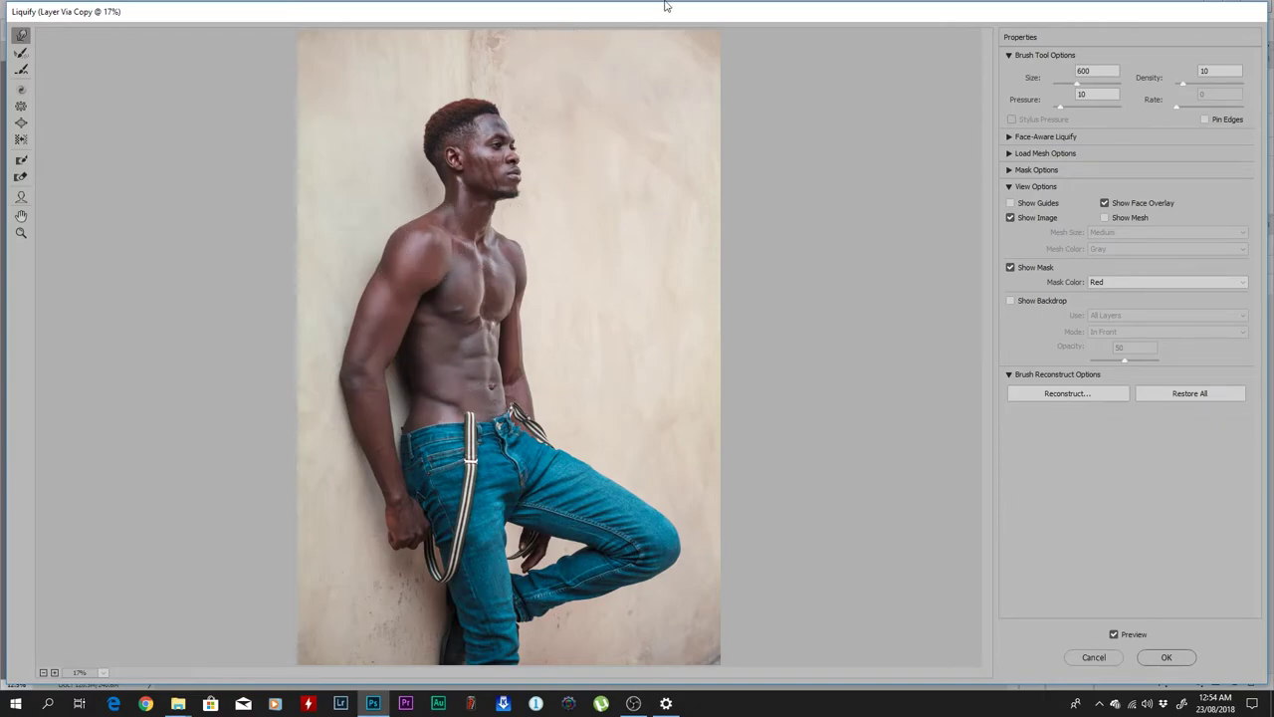
Step: Freeze-mask the shoulder, upper arm, forearm, hip, chest and neck, leaving the abdomen free
{"action": "left_click", "coordinate": [21, 106]}
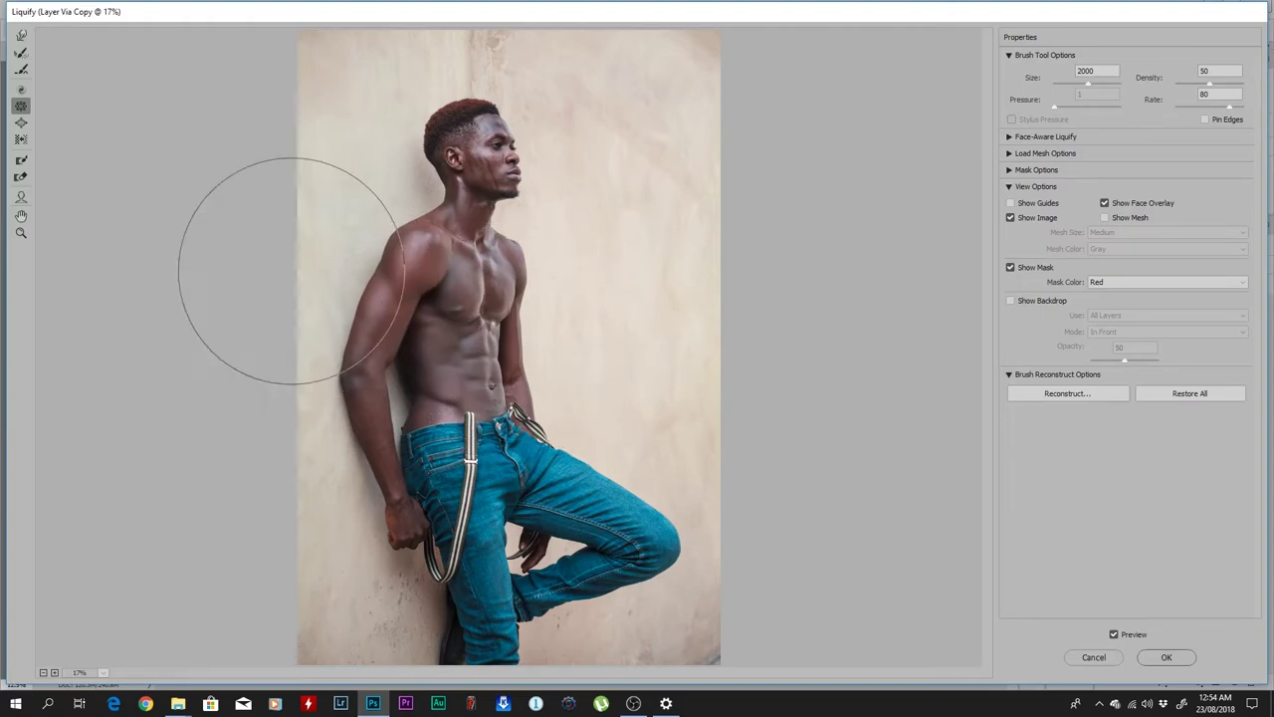
{"action": "left_click", "coordinate": [21, 160]}
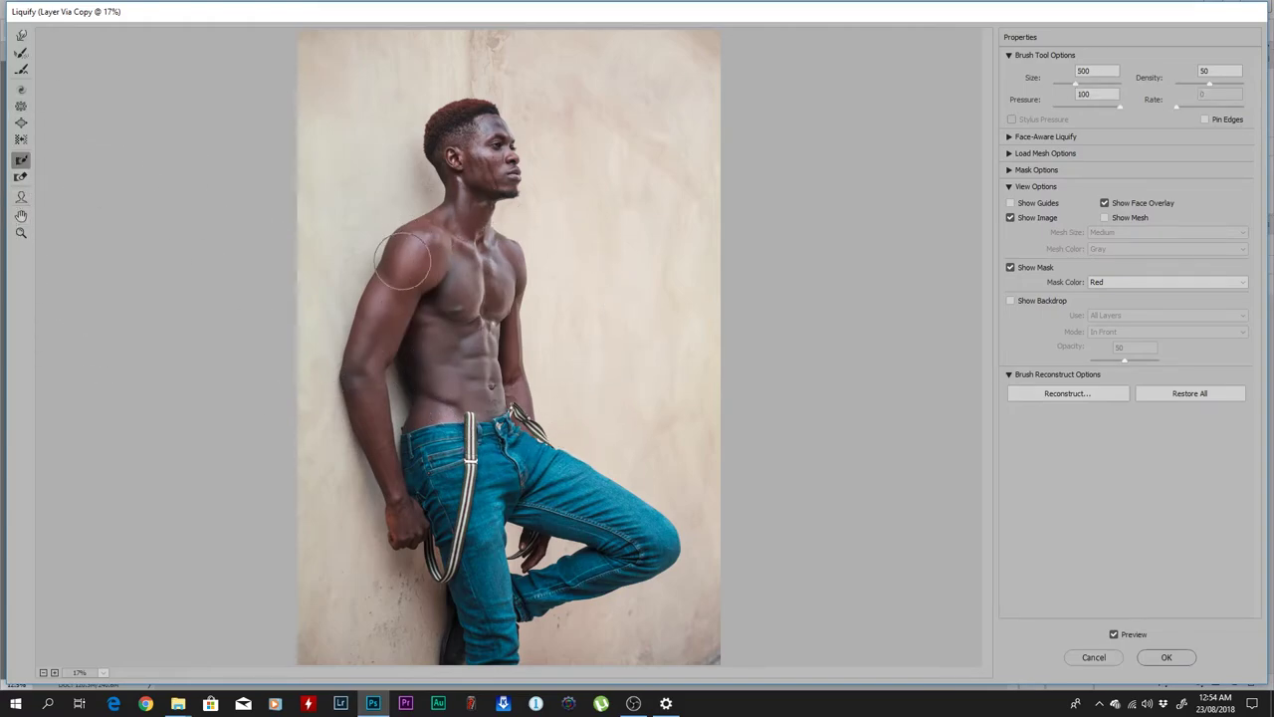
{"action": "mouse_move", "coordinate": [403, 261]}
{"action": "left_mouse_down"}
{"action": "mouse_move", "coordinate": [378, 328]}
{"action": "mouse_move", "coordinate": [413, 239]}
{"action": "mouse_move", "coordinate": [371, 478]}
{"action": "mouse_move", "coordinate": [398, 598]}
{"action": "left_mouse_up"}
{"action": "left_click_drag", "start_coordinate": [493, 503], "coordinate": [458, 511]}
{"action": "mouse_move", "coordinate": [555, 453]}
{"action": "left_mouse_down"}
{"action": "mouse_move", "coordinate": [550, 370]}
{"action": "mouse_move", "coordinate": [527, 352]}
{"action": "mouse_move", "coordinate": [552, 433]}
{"action": "left_mouse_up"}
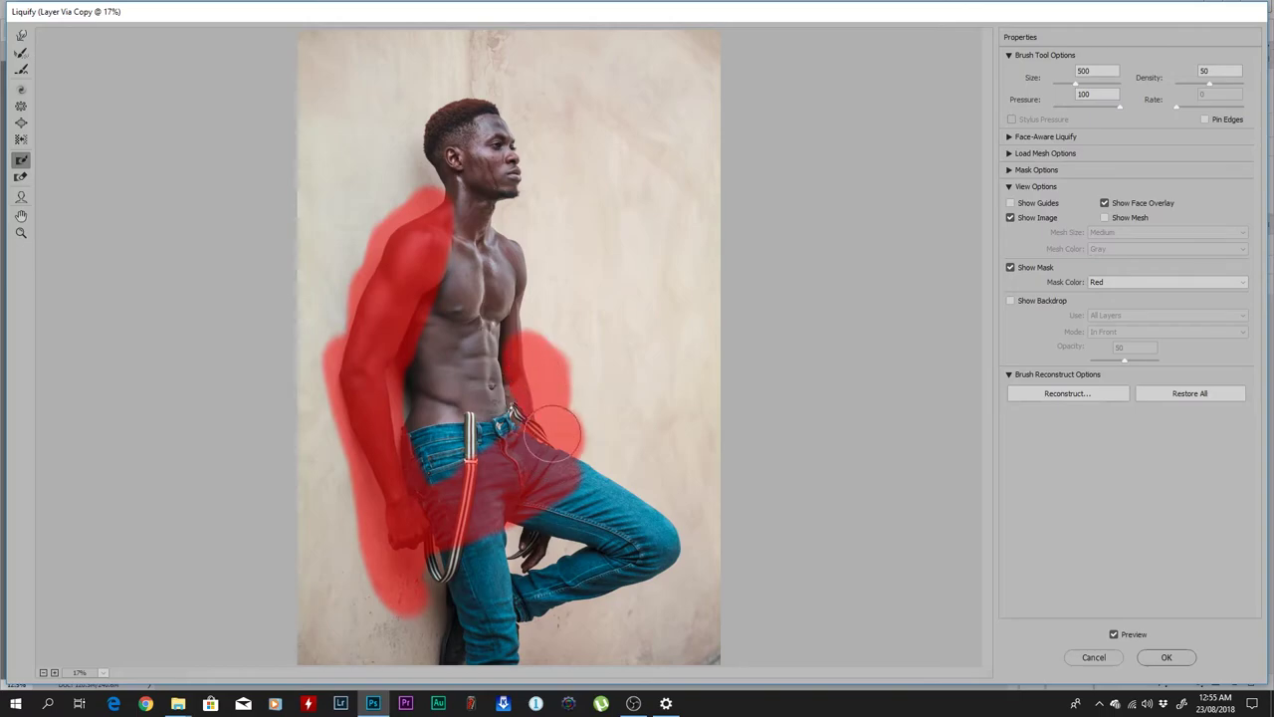
{"action": "mouse_move", "coordinate": [504, 277]}
{"action": "left_mouse_down"}
{"action": "mouse_move", "coordinate": [466, 296]}
{"action": "mouse_move", "coordinate": [503, 237]}
{"action": "mouse_move", "coordinate": [471, 248]}
{"action": "mouse_move", "coordinate": [395, 239]}
{"action": "mouse_move", "coordinate": [433, 236]}
{"action": "mouse_move", "coordinate": [557, 274]}
{"action": "left_mouse_up"}
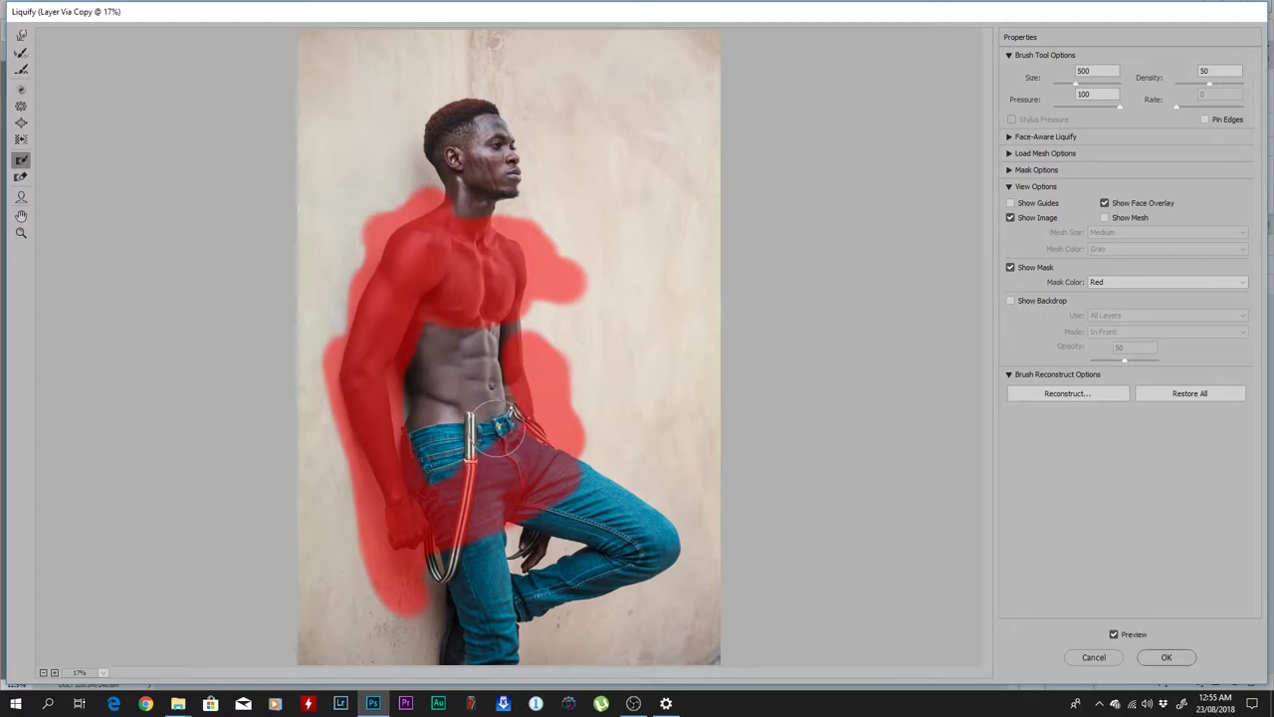
Step: Pucker the unmasked midsection inward with the Pucker Tool to slim the waist
{"action": "left_click", "coordinate": [21, 108]}
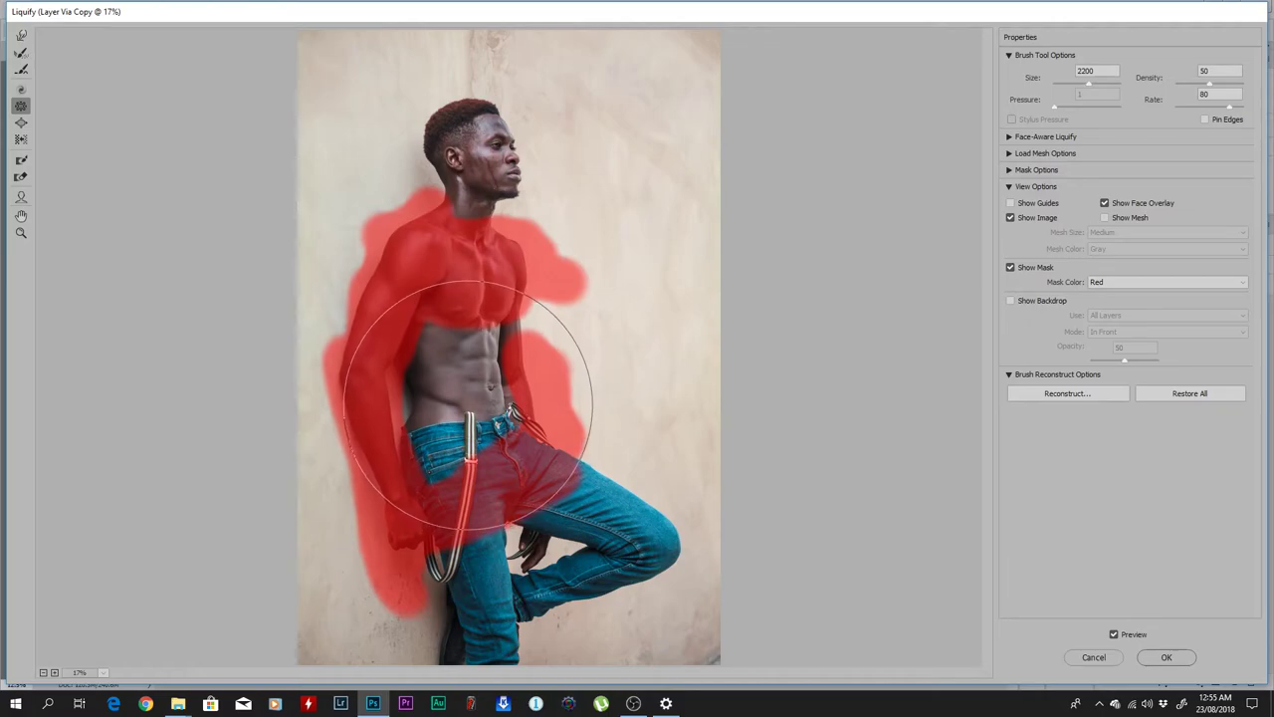
{"action": "left_click_drag", "start_coordinate": [461, 423], "coordinate": [468, 398]}
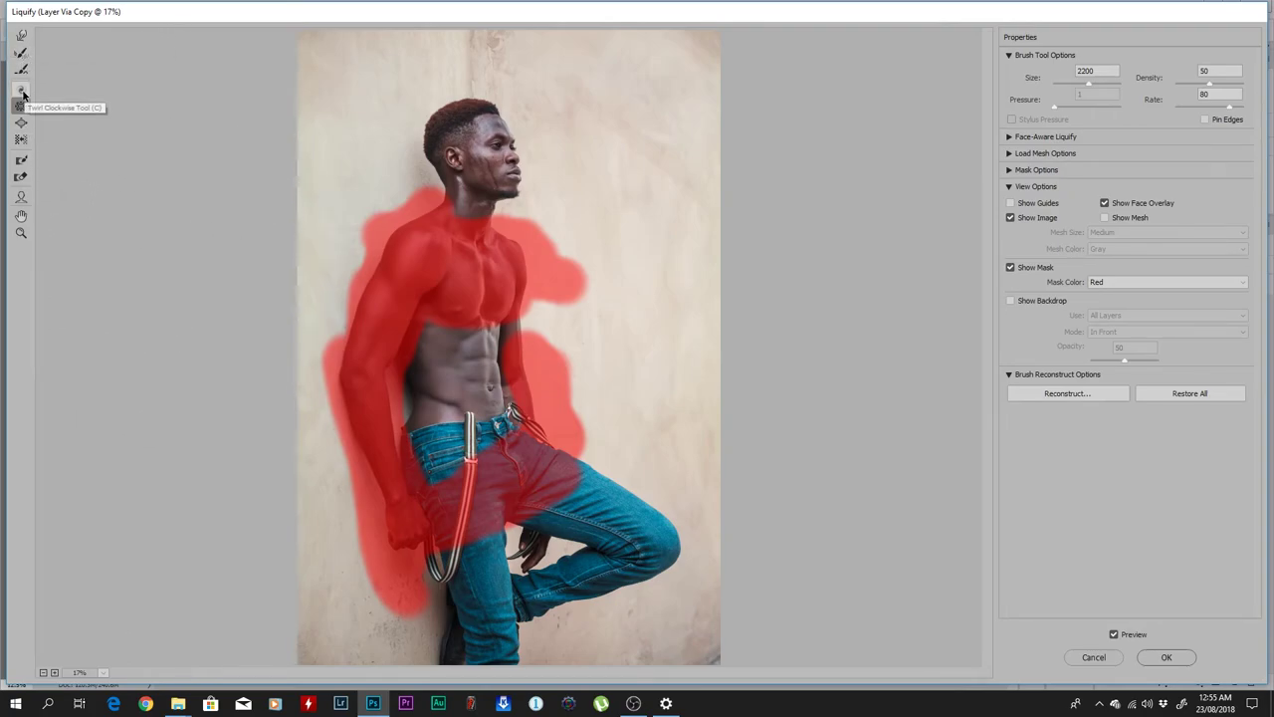
{"action": "left_click", "coordinate": [21, 177]}
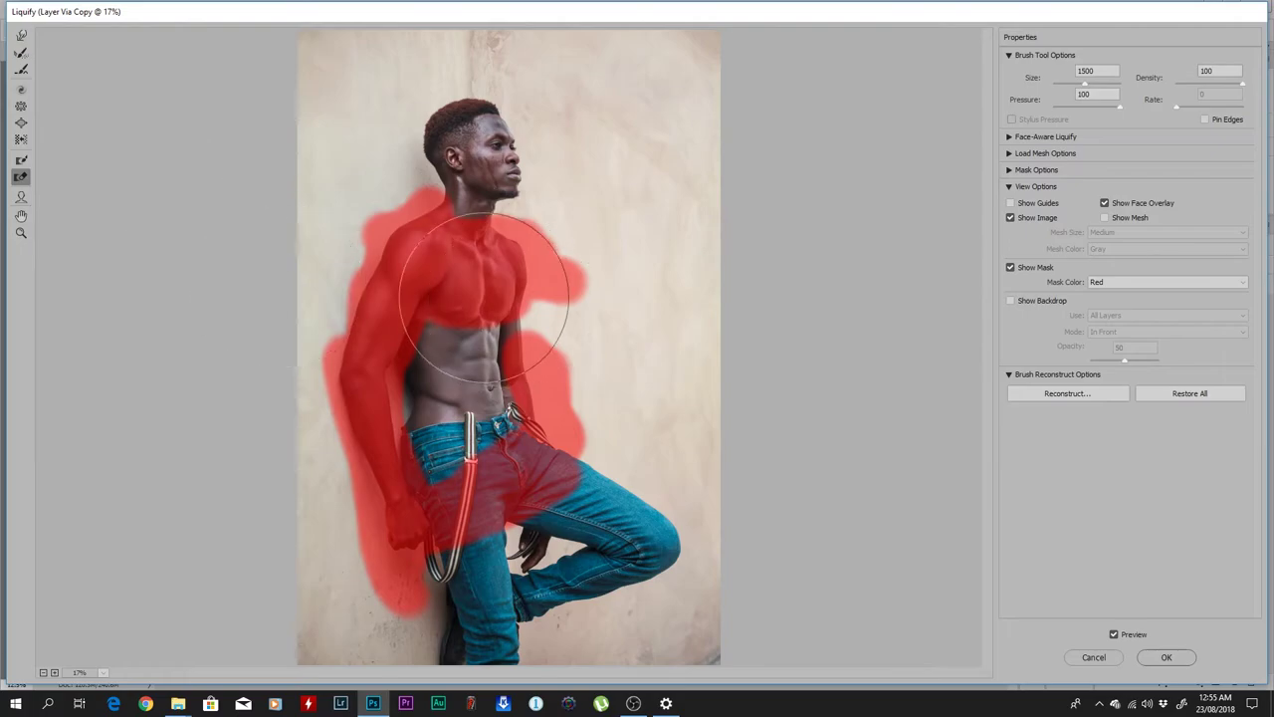
Step: Thaw the remaining freeze mask off the body and apply the Liquify result with OK
{"action": "mouse_move", "coordinate": [484, 298]}
{"action": "left_mouse_down"}
{"action": "mouse_move", "coordinate": [434, 289]}
{"action": "mouse_move", "coordinate": [527, 219]}
{"action": "mouse_move", "coordinate": [491, 211]}
{"action": "mouse_move", "coordinate": [374, 463]}
{"action": "mouse_move", "coordinate": [402, 514]}
{"action": "mouse_move", "coordinate": [384, 529]}
{"action": "mouse_move", "coordinate": [462, 391]}
{"action": "mouse_move", "coordinate": [547, 315]}
{"action": "mouse_move", "coordinate": [594, 360]}
{"action": "mouse_move", "coordinate": [595, 433]}
{"action": "mouse_move", "coordinate": [473, 511]}
{"action": "left_mouse_up"}
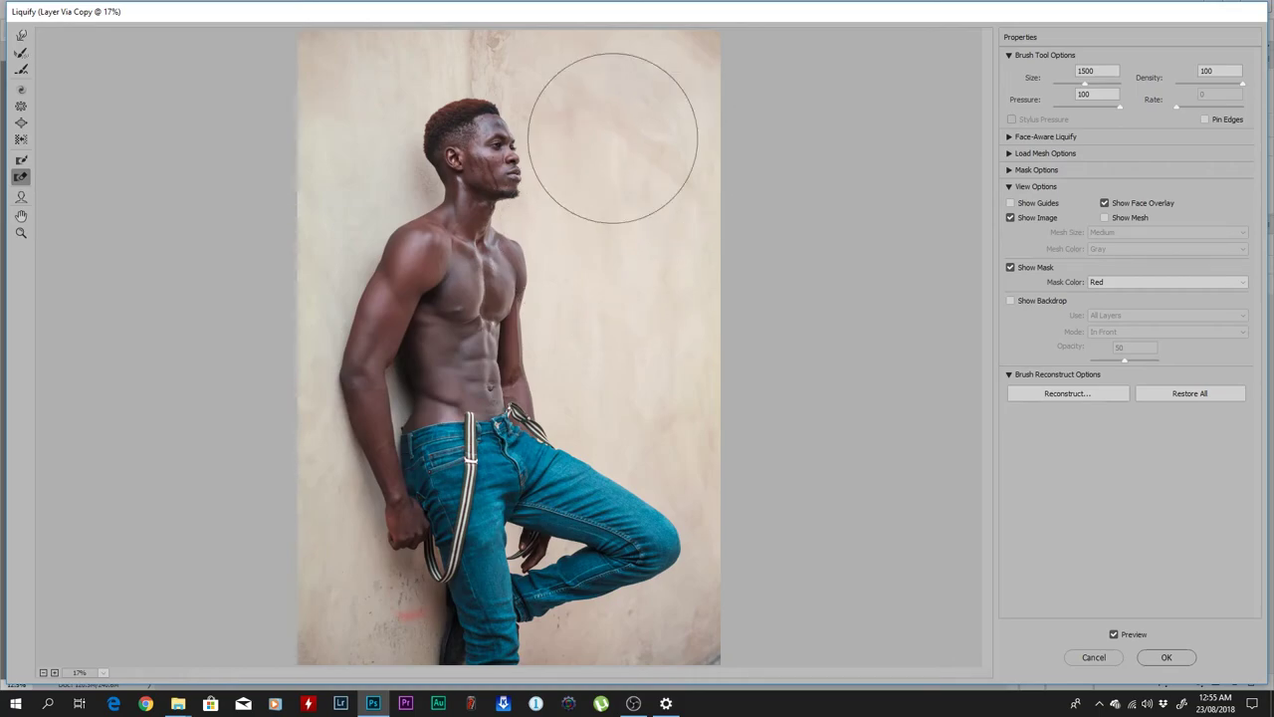
{"action": "left_click", "coordinate": [21, 123]}
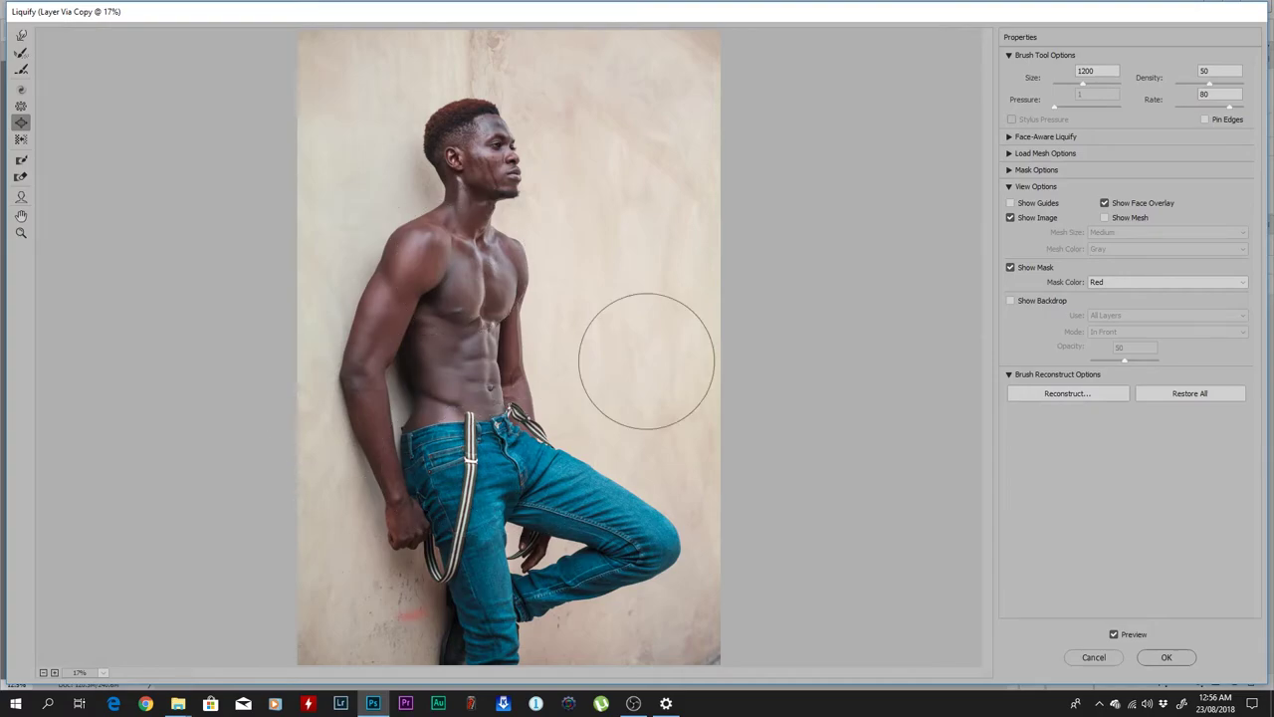
{"action": "left_click", "coordinate": [1165, 657]}
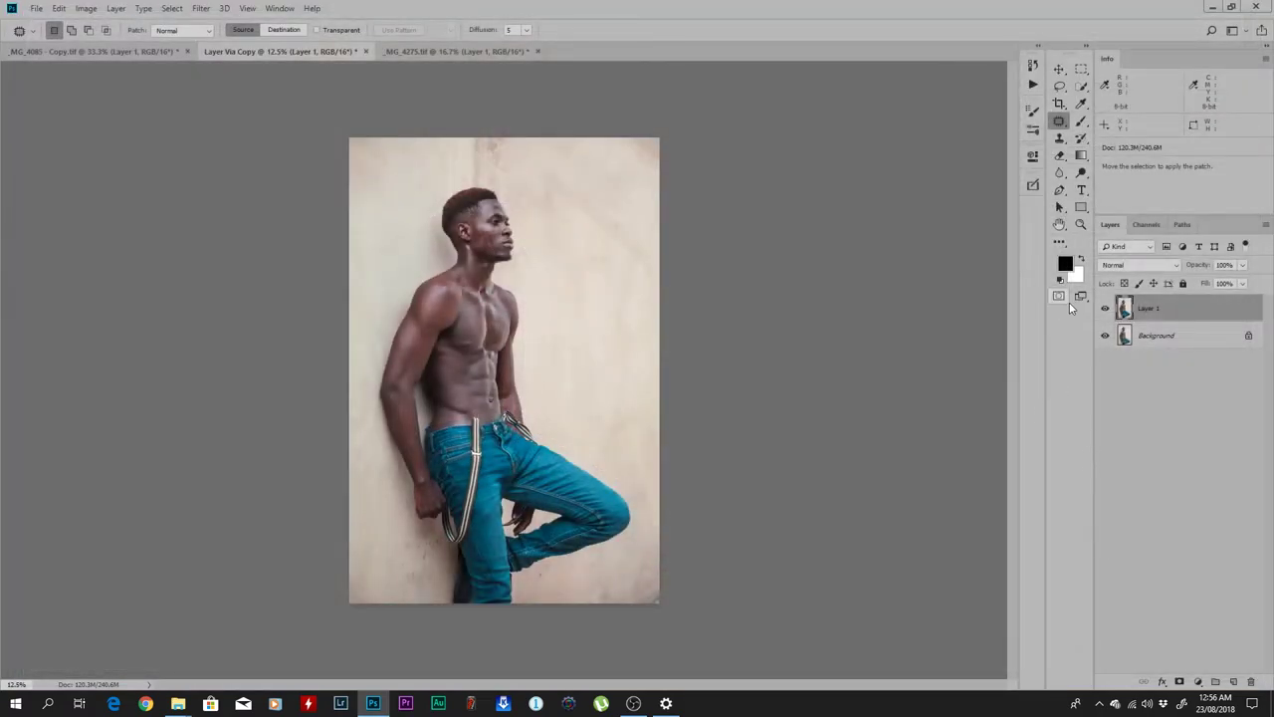
Step: Toggle Layer 1's visibility repeatedly for a before/after check, then show _MG_4275.tif
{"action": "left_click", "coordinate": [1105, 310]}
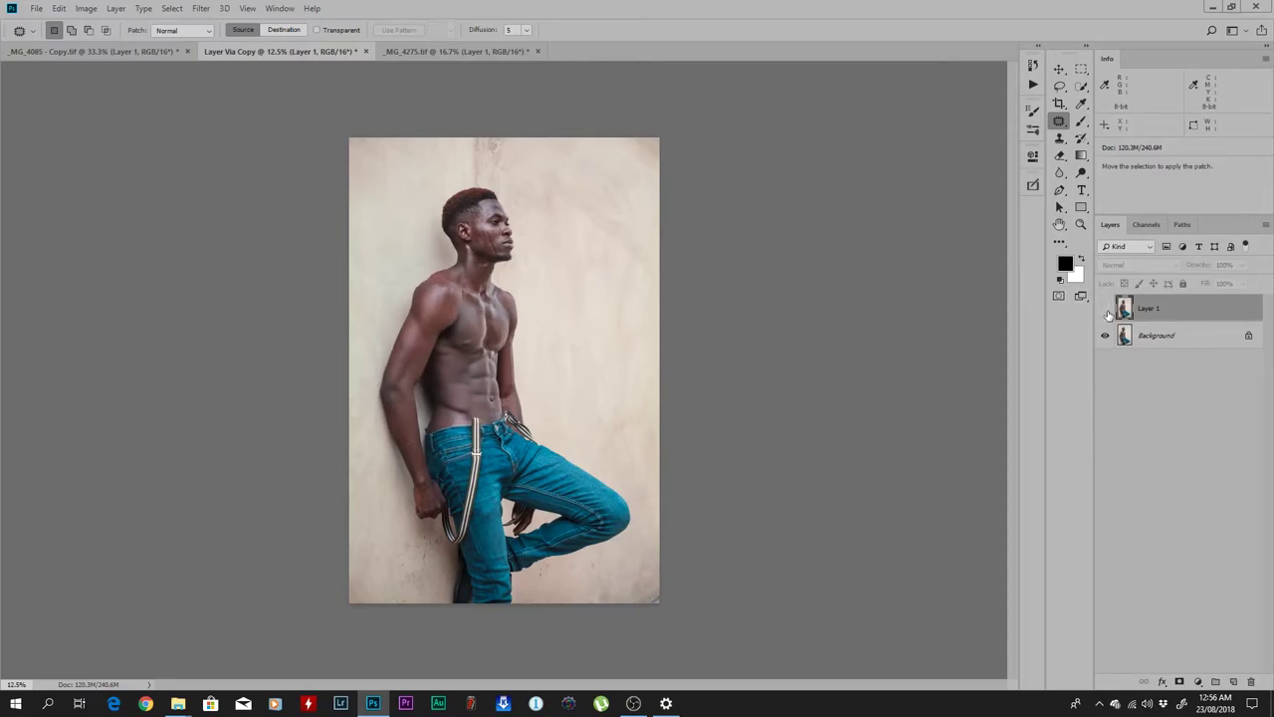
{"action": "left_click", "coordinate": [1105, 309]}
{"action": "left_click", "coordinate": [1106, 310]}
{"action": "left_click", "coordinate": [1106, 309]}
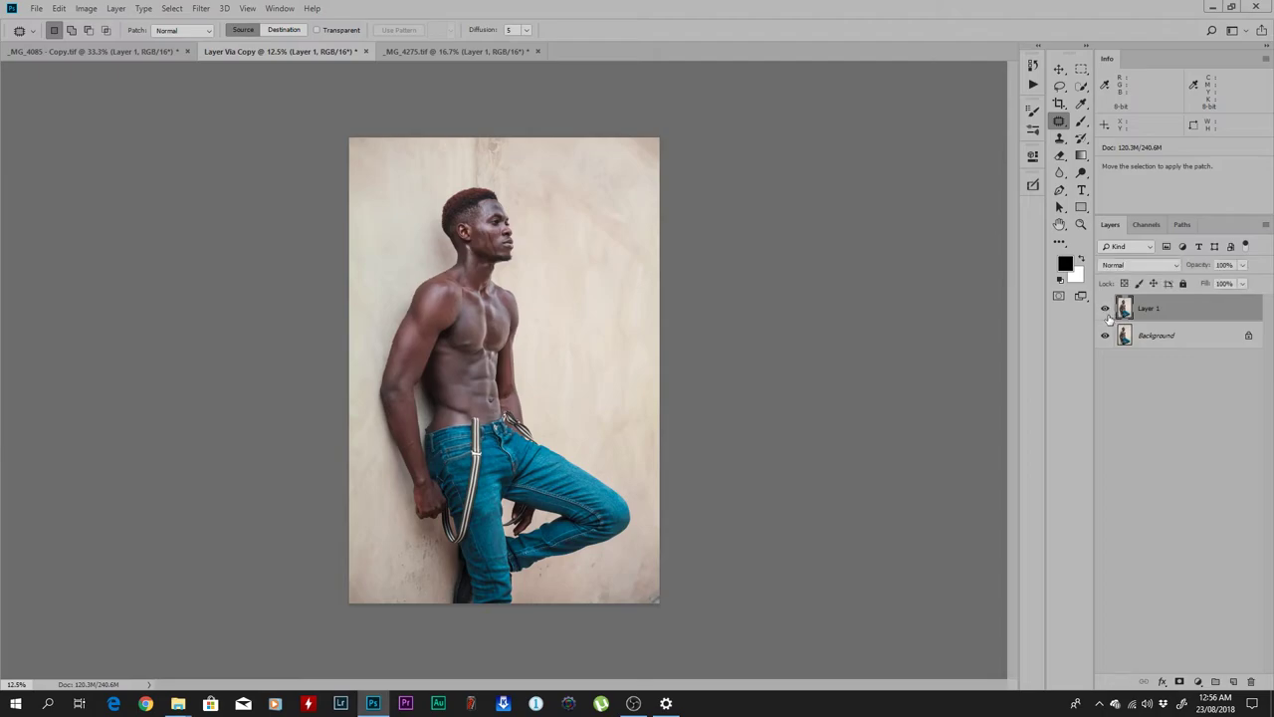
{"action": "left_click", "coordinate": [1107, 311]}
{"action": "left_click", "coordinate": [1106, 311]}
{"action": "left_click", "coordinate": [1105, 313]}
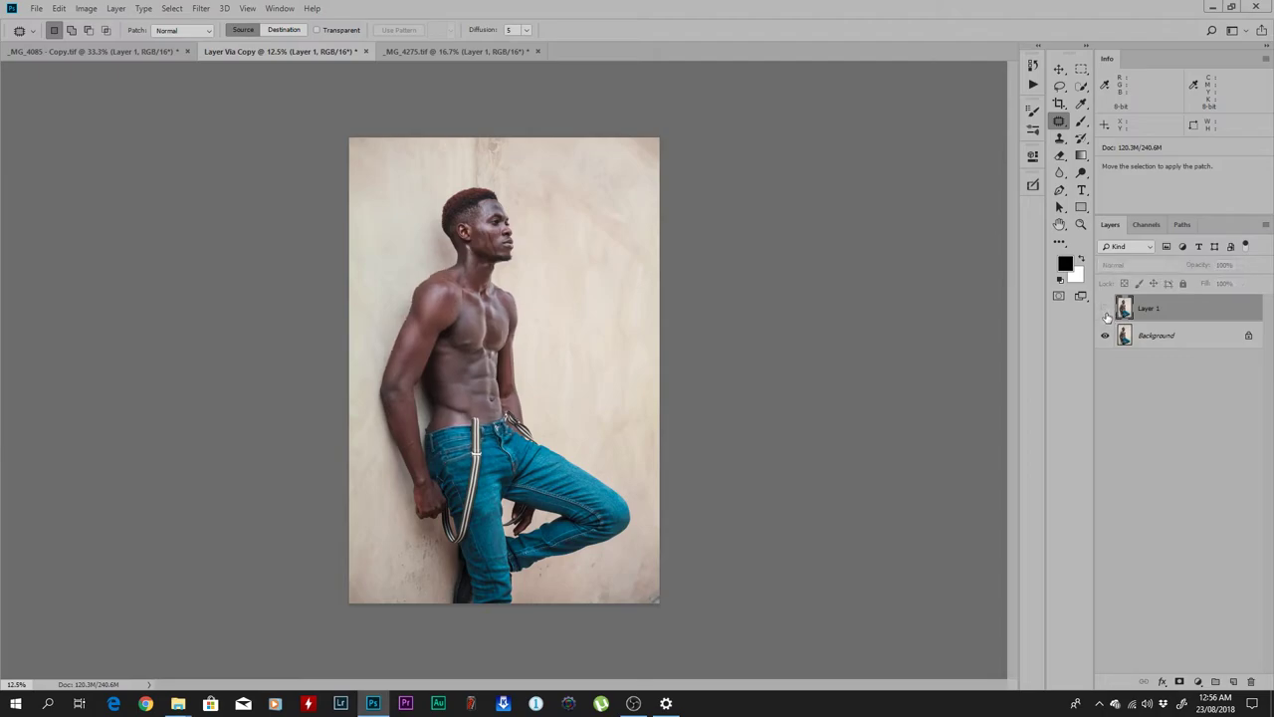
{"action": "left_click", "coordinate": [1104, 314]}
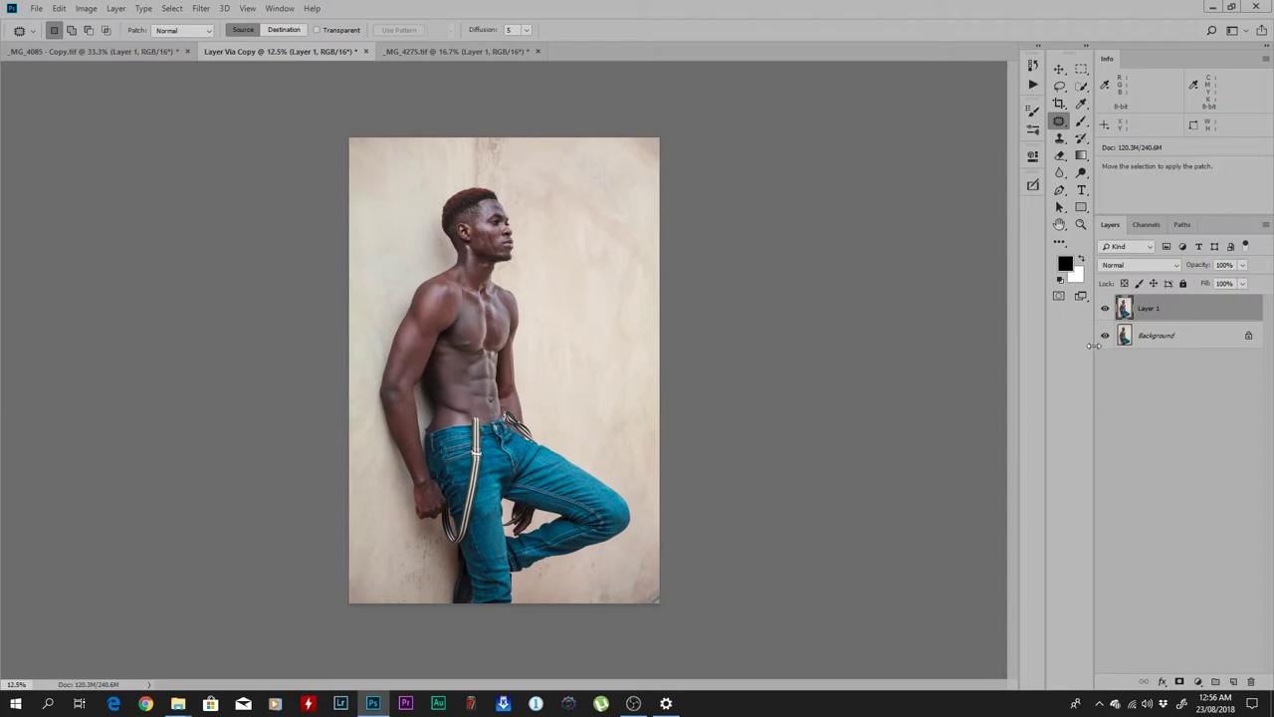
{"action": "left_click", "coordinate": [1107, 311]}
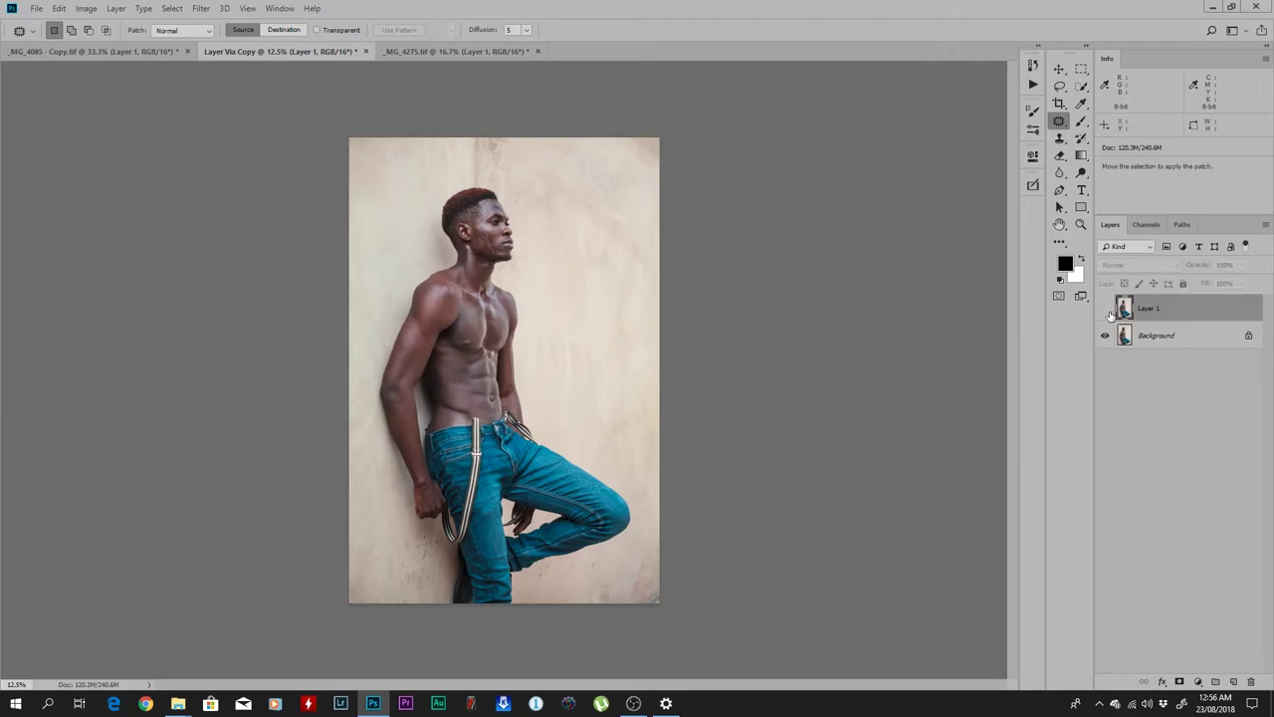
{"action": "left_click", "coordinate": [1109, 309]}
{"action": "left_click", "coordinate": [1107, 309]}
{"action": "left_click", "coordinate": [1107, 309]}
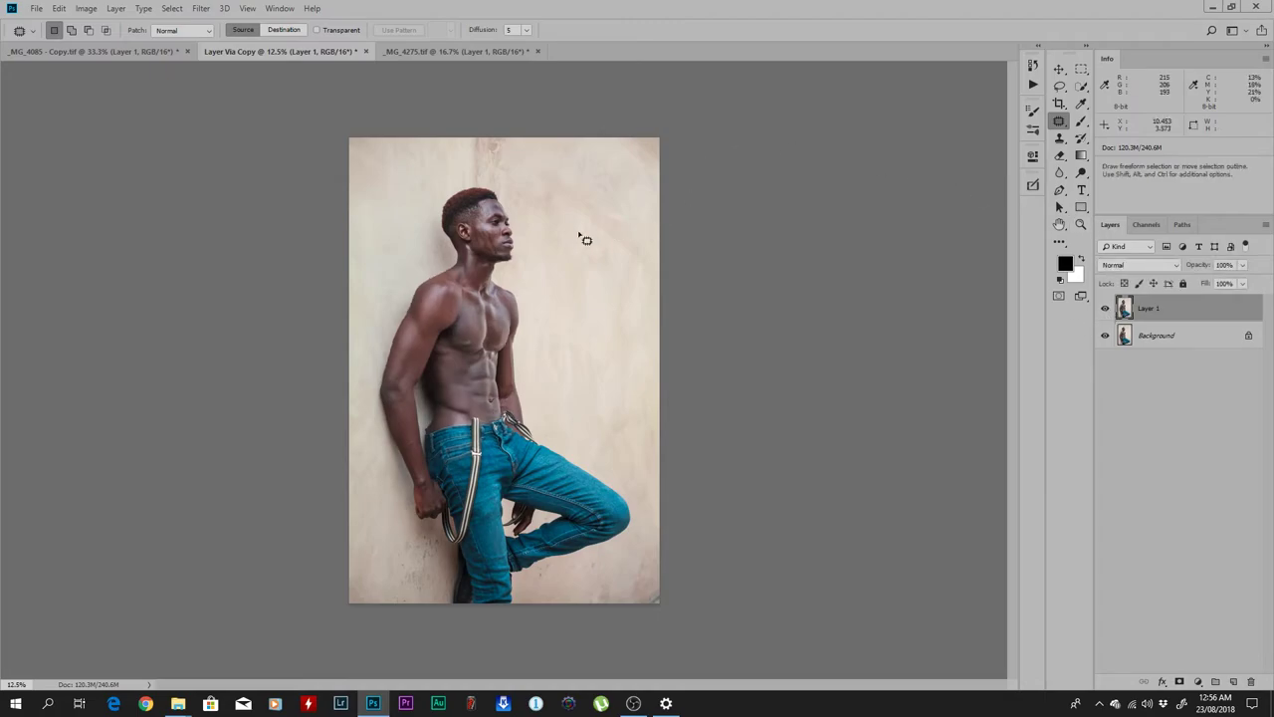
{"action": "left_click", "coordinate": [448, 55]}
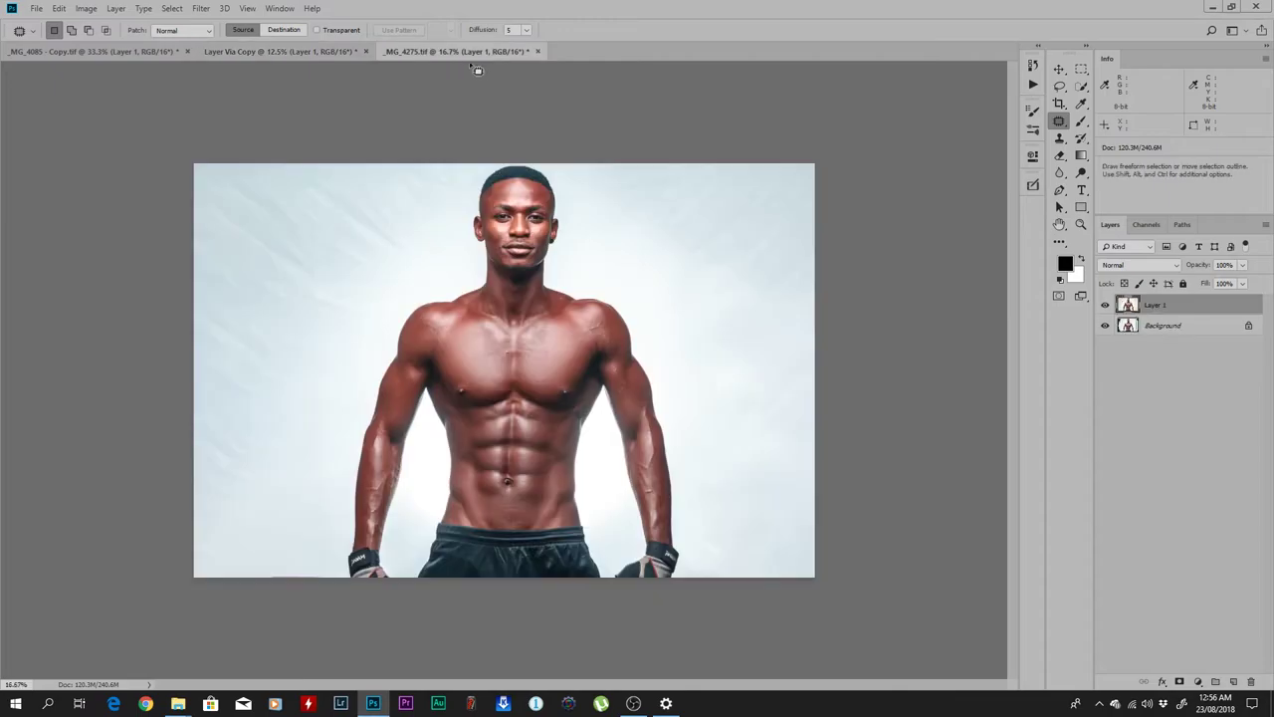
{"action": "left_click", "coordinate": [1105, 306]}
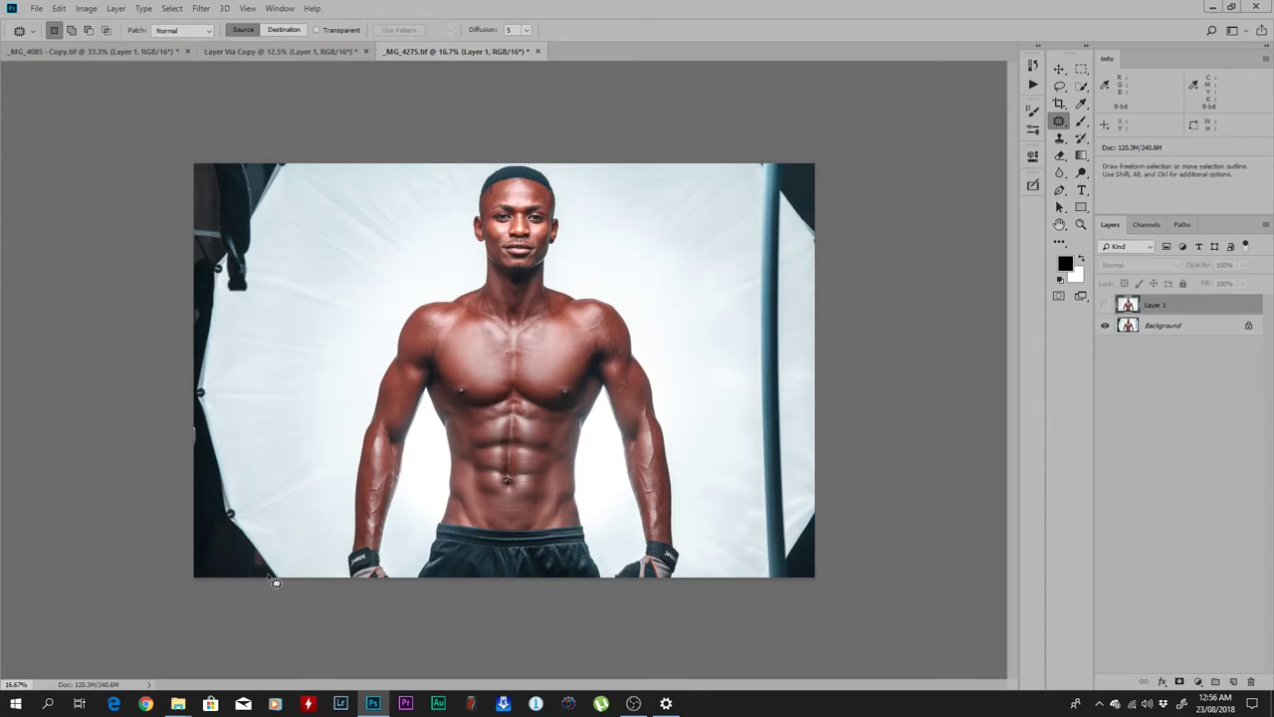
{"action": "left_click", "coordinate": [1104, 305]}
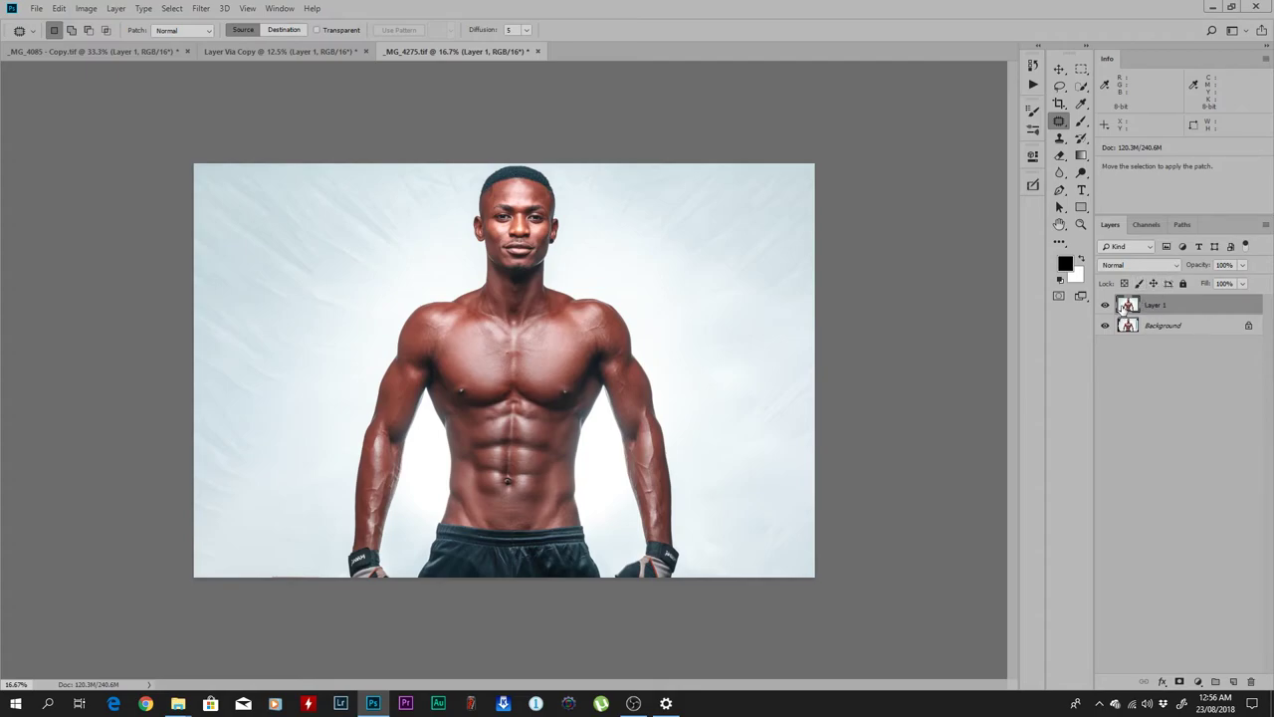
Step: Duplicate the layer as Layer 1 copy with Ctrl+J and open it in Liquify
{"action": "key", "text": "ctrl+j"}
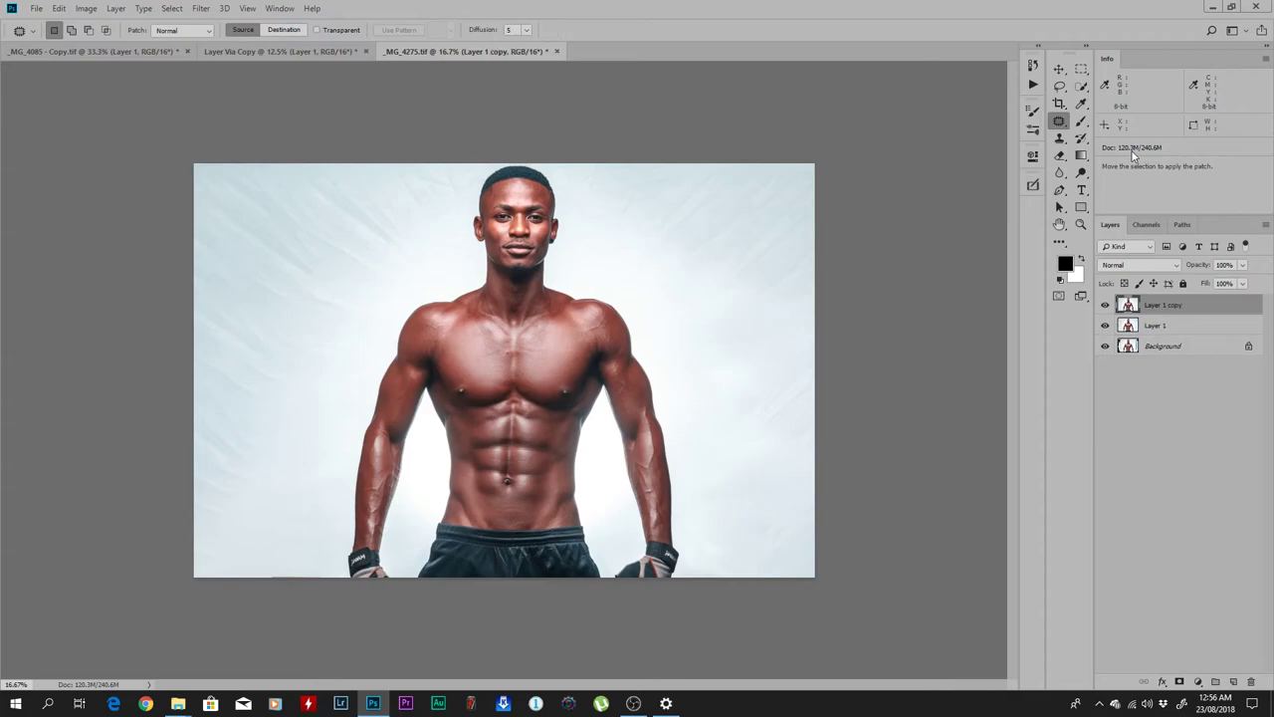
{"action": "left_click", "coordinate": [201, 9]}
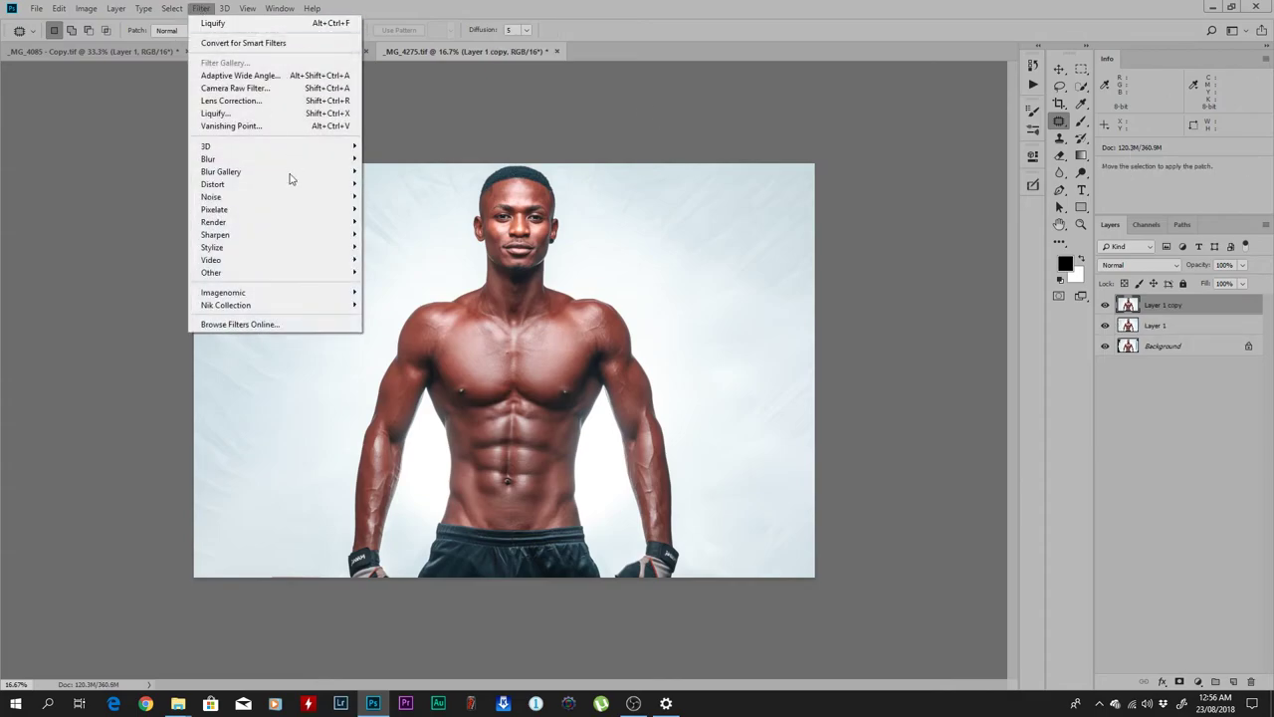
{"action": "left_click", "coordinate": [225, 115]}
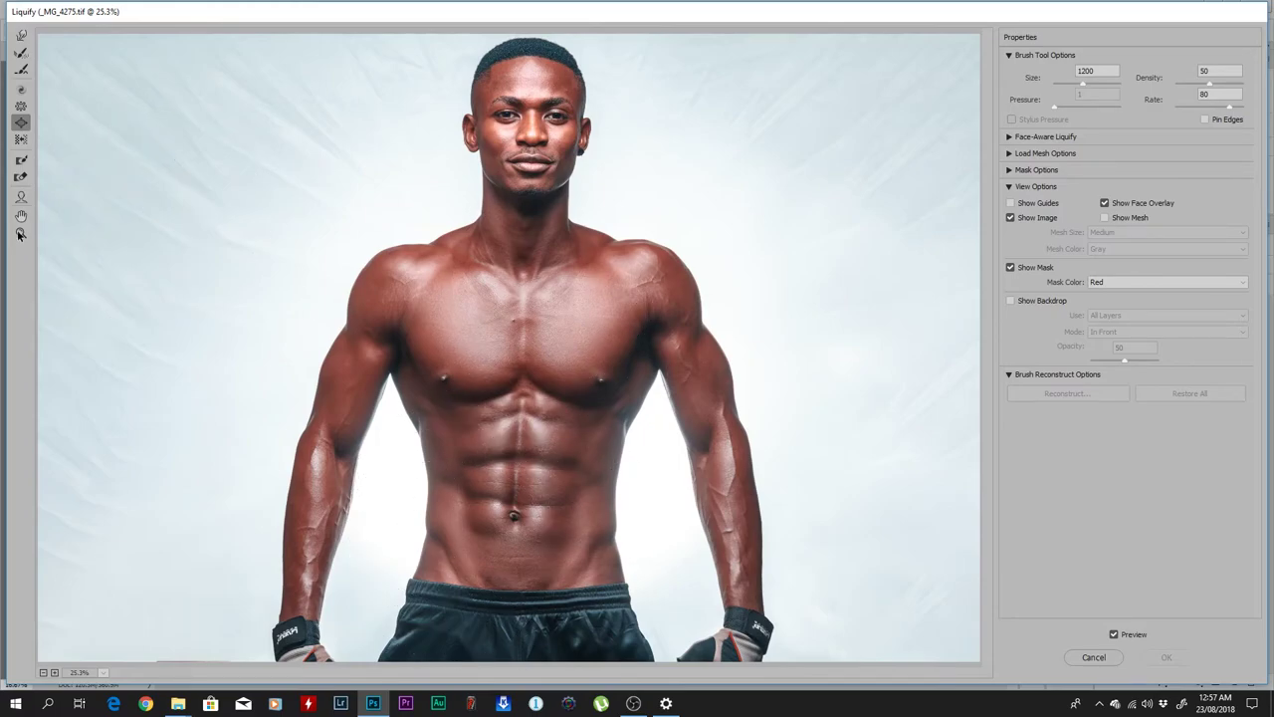
Step: Freeze-mask the waist and shorts, both forearms and gloves, and the head
{"action": "left_click", "coordinate": [22, 162]}
{"action": "mouse_move", "coordinate": [502, 586]}
{"action": "left_mouse_down"}
{"action": "mouse_move", "coordinate": [393, 607]}
{"action": "mouse_move", "coordinate": [446, 634]}
{"action": "mouse_move", "coordinate": [607, 587]}
{"action": "mouse_move", "coordinate": [497, 558]}
{"action": "mouse_move", "coordinate": [711, 627]}
{"action": "mouse_move", "coordinate": [453, 592]}
{"action": "mouse_move", "coordinate": [284, 620]}
{"action": "mouse_move", "coordinate": [308, 455]}
{"action": "mouse_move", "coordinate": [298, 426]}
{"action": "left_mouse_up"}
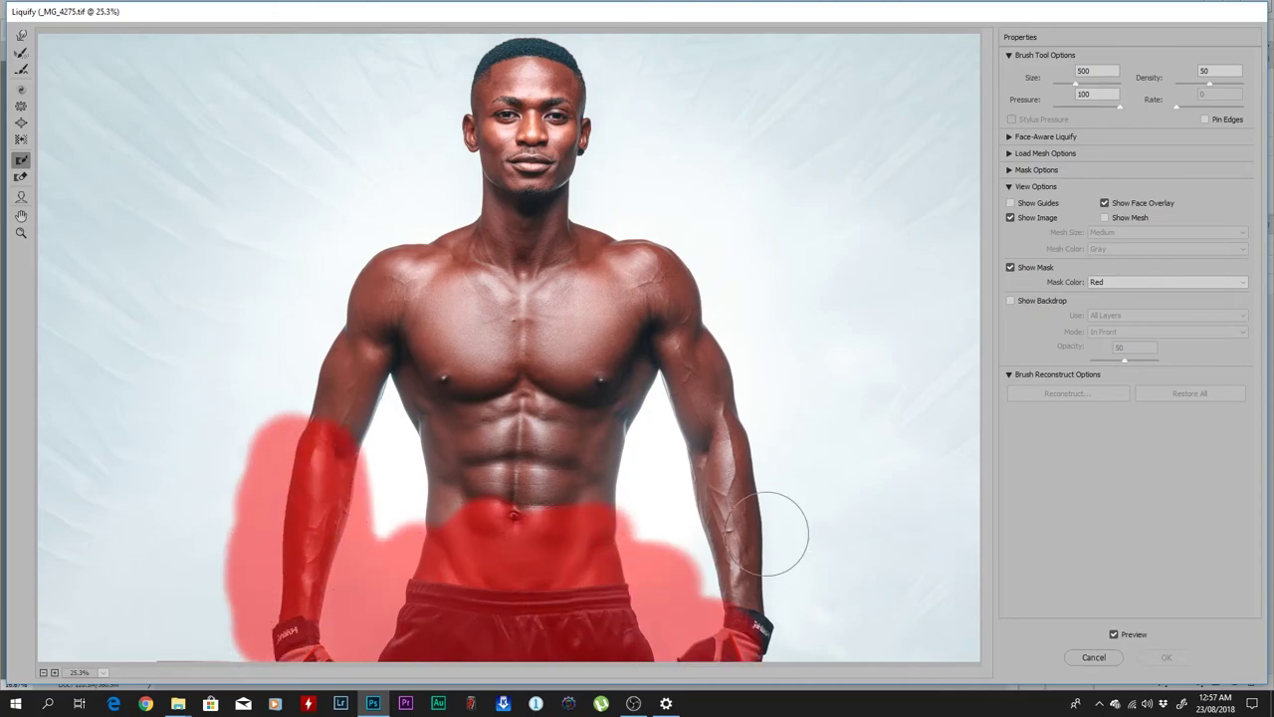
{"action": "mouse_move", "coordinate": [766, 535]}
{"action": "left_mouse_down"}
{"action": "mouse_move", "coordinate": [802, 604]}
{"action": "mouse_move", "coordinate": [715, 523]}
{"action": "mouse_move", "coordinate": [767, 660]}
{"action": "mouse_move", "coordinate": [831, 587]}
{"action": "left_mouse_up"}
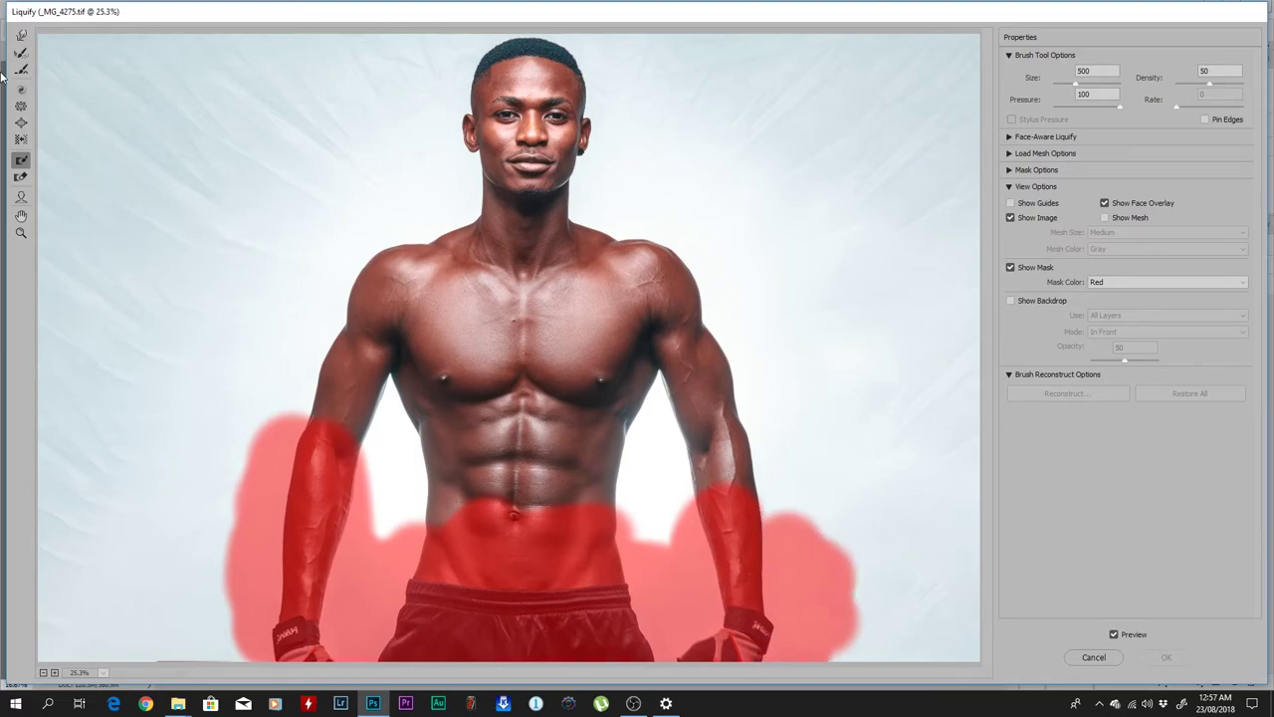
{"action": "left_click", "coordinate": [21, 123]}
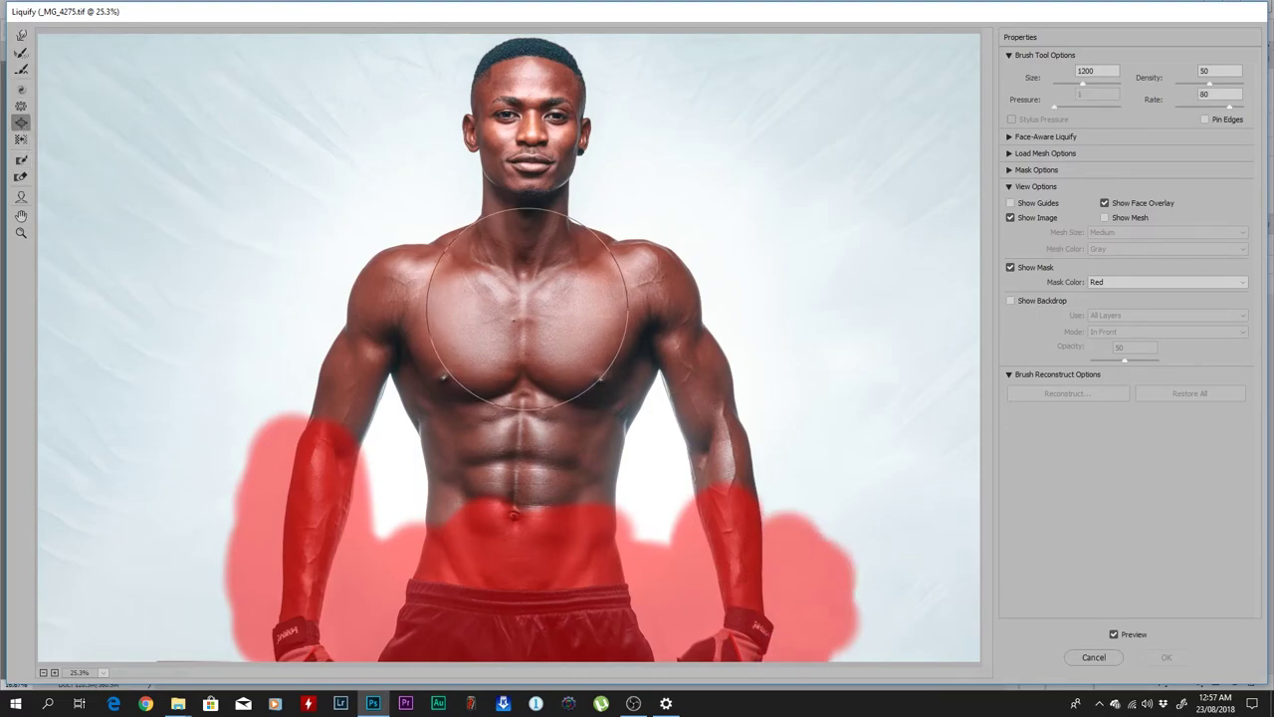
{"action": "left_click", "coordinate": [21, 159]}
{"action": "mouse_move", "coordinate": [588, 57]}
{"action": "left_mouse_down"}
{"action": "mouse_move", "coordinate": [531, 109]}
{"action": "mouse_move", "coordinate": [523, 72]}
{"action": "mouse_move", "coordinate": [500, 78]}
{"action": "mouse_move", "coordinate": [551, 80]}
{"action": "mouse_move", "coordinate": [510, 82]}
{"action": "mouse_move", "coordinate": [474, 103]}
{"action": "mouse_move", "coordinate": [598, 91]}
{"action": "mouse_move", "coordinate": [608, 65]}
{"action": "mouse_move", "coordinate": [596, 128]}
{"action": "left_mouse_up"}
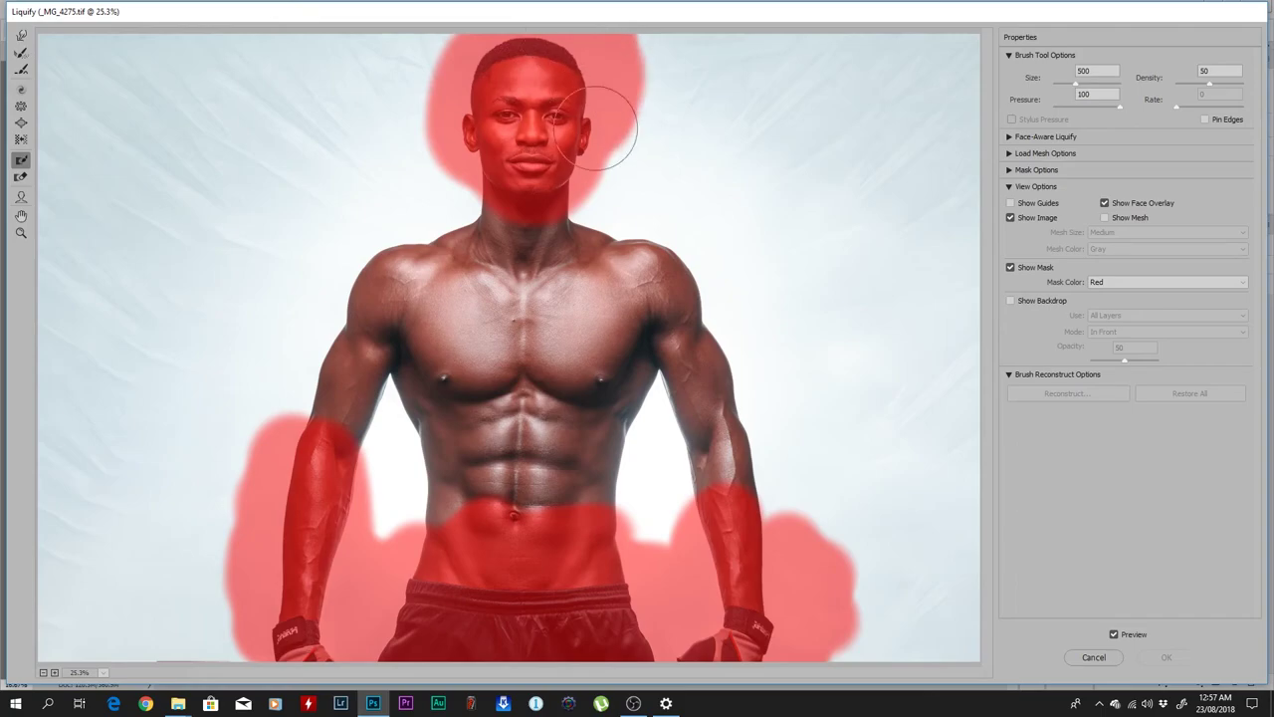
{"action": "left_click", "coordinate": [21, 122]}
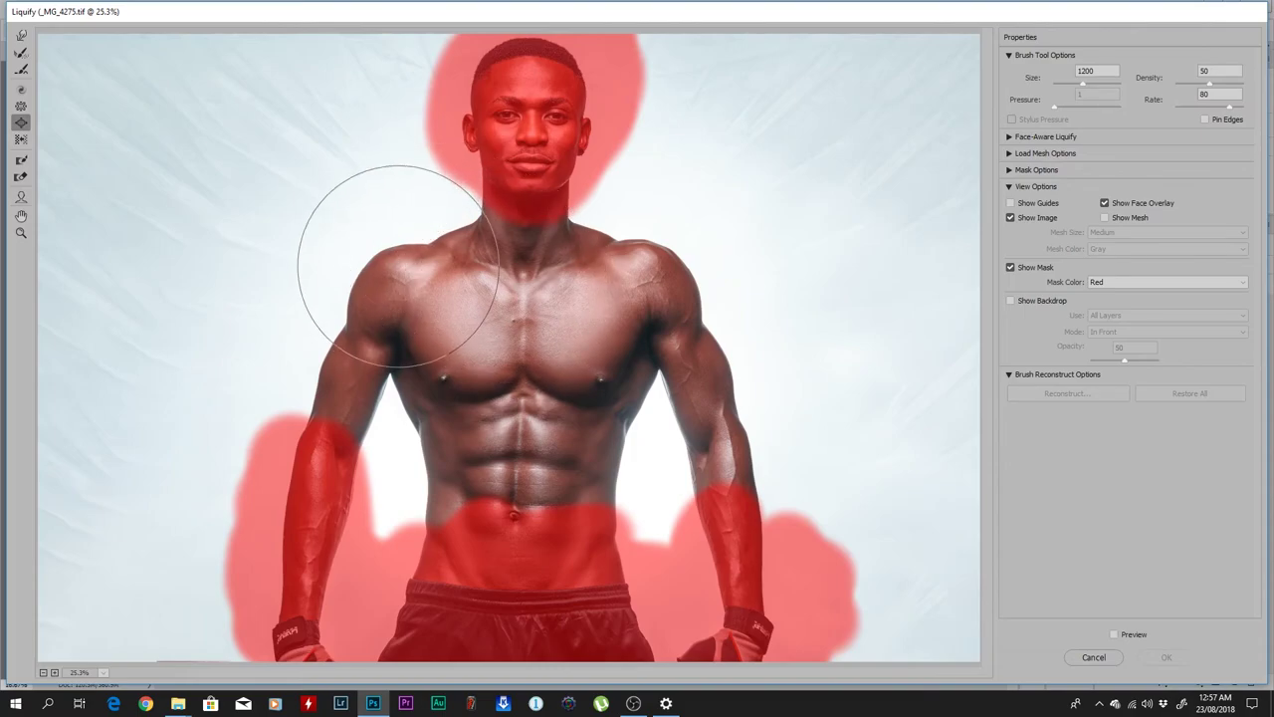
Step: Bloat the chest with a Bloat brush sized to about 1800
{"action": "key", "text": "bracketright"}
{"action": "key", "text": "bracketright"}
{"action": "key", "text": "bracketright"}
{"action": "key", "text": "bracketright"}
{"action": "key", "text": "bracketright"}
{"action": "key", "text": "bracketright"}
{"action": "key", "text": "bracketright"}
{"action": "key", "text": "bracketright"}
{"action": "key", "text": "bracketright"}
{"action": "key", "text": "bracketright"}
{"action": "key", "text": "bracketright"}
{"action": "key", "text": "bracketright"}
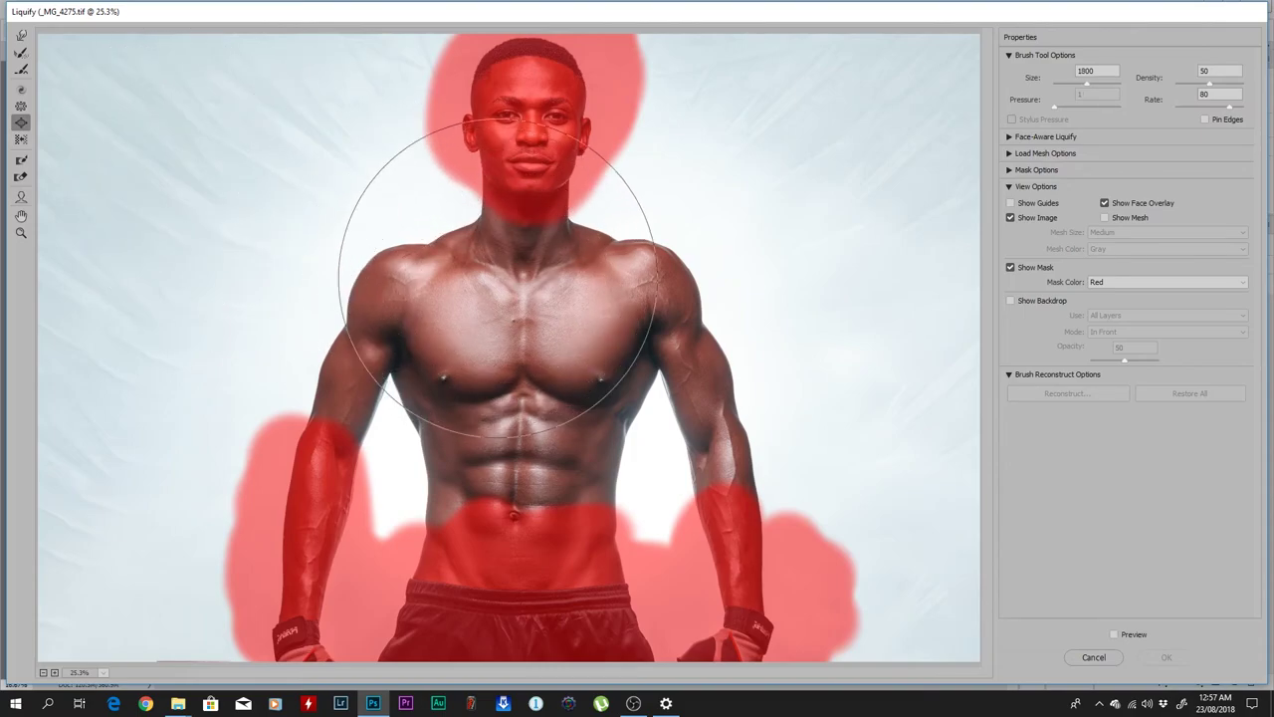
{"action": "key", "text": "bracketleft"}
{"action": "key", "text": "bracketleft"}
{"action": "key", "text": "bracketleft"}
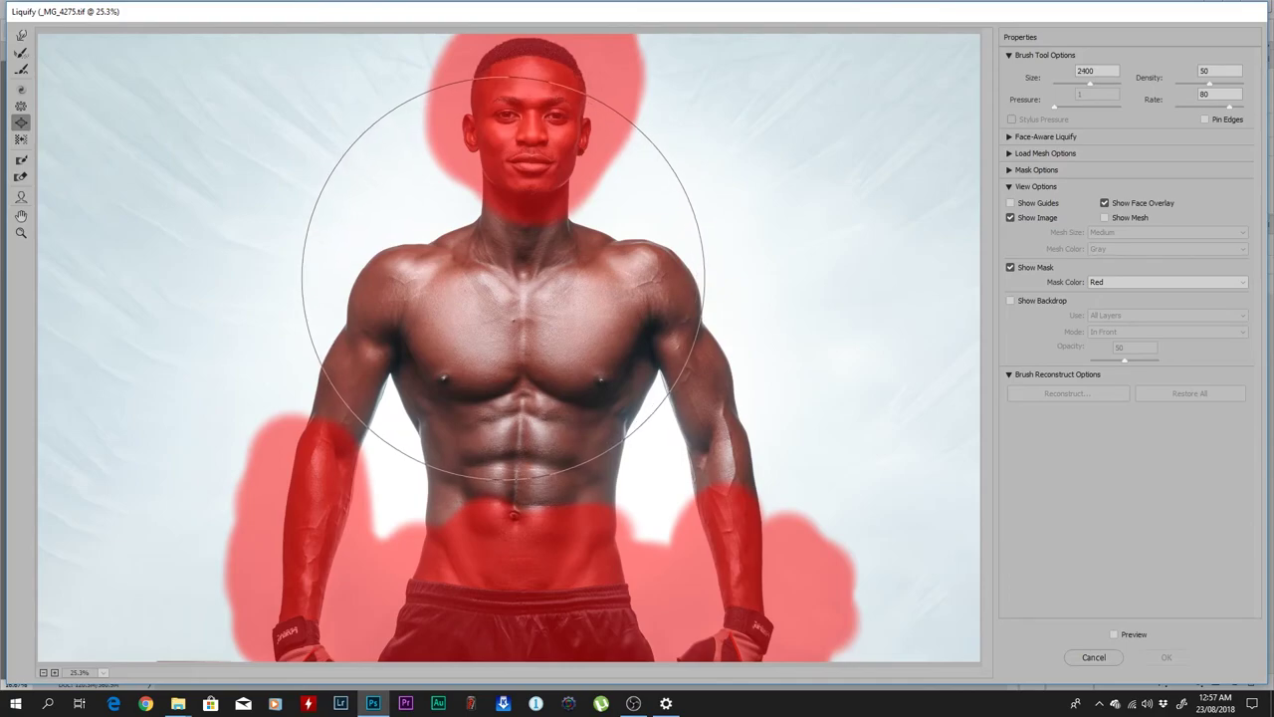
{"action": "key", "text": "bracketleft"}
{"action": "key", "text": "bracketleft"}
{"action": "key", "text": "bracketleft"}
{"action": "key", "text": "bracketleft"}
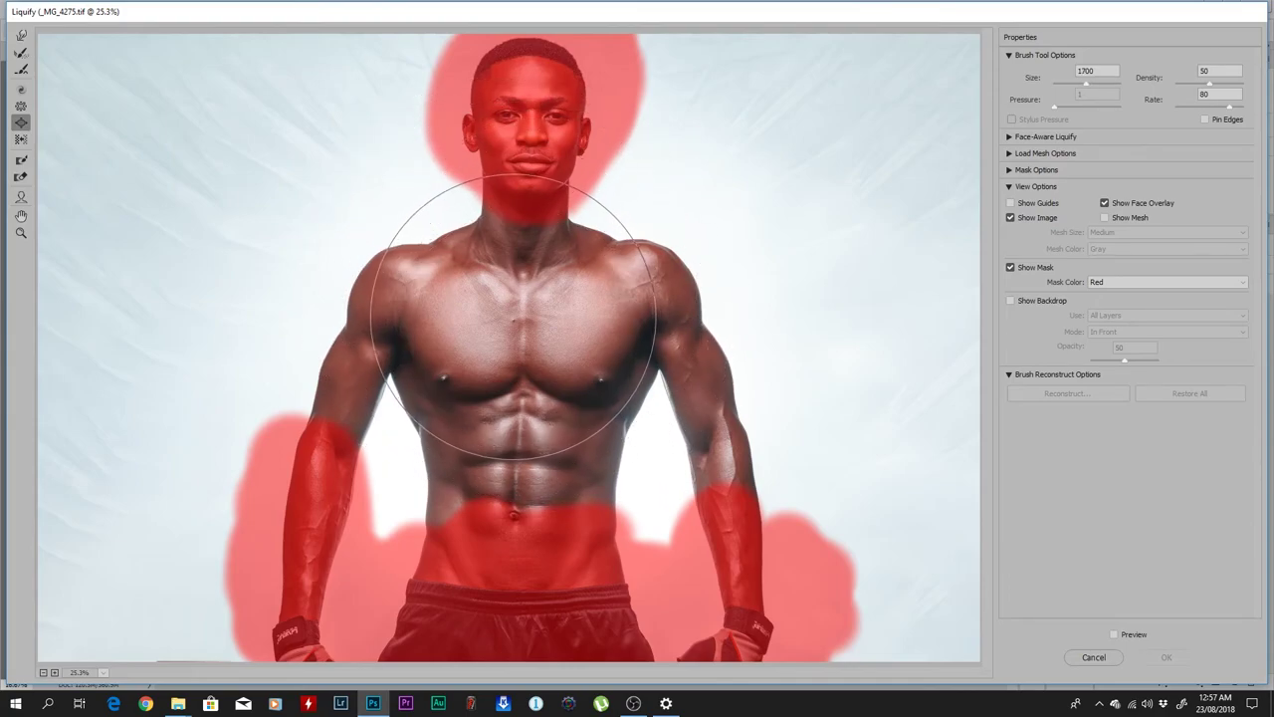
{"action": "key", "text": "bracketright"}
{"action": "left_click", "coordinate": [524, 326]}
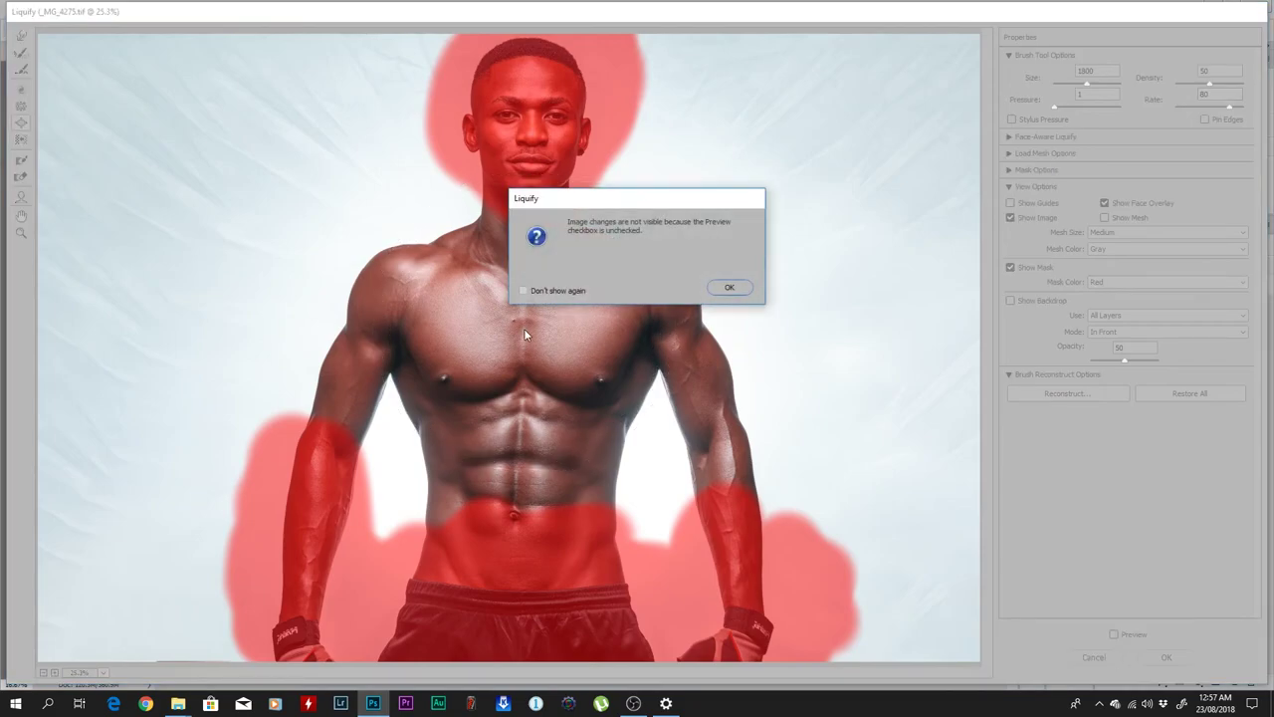
Step: Dismiss the hidden-preview warning and enlarge the brush to 1100
{"action": "left_click", "coordinate": [728, 289]}
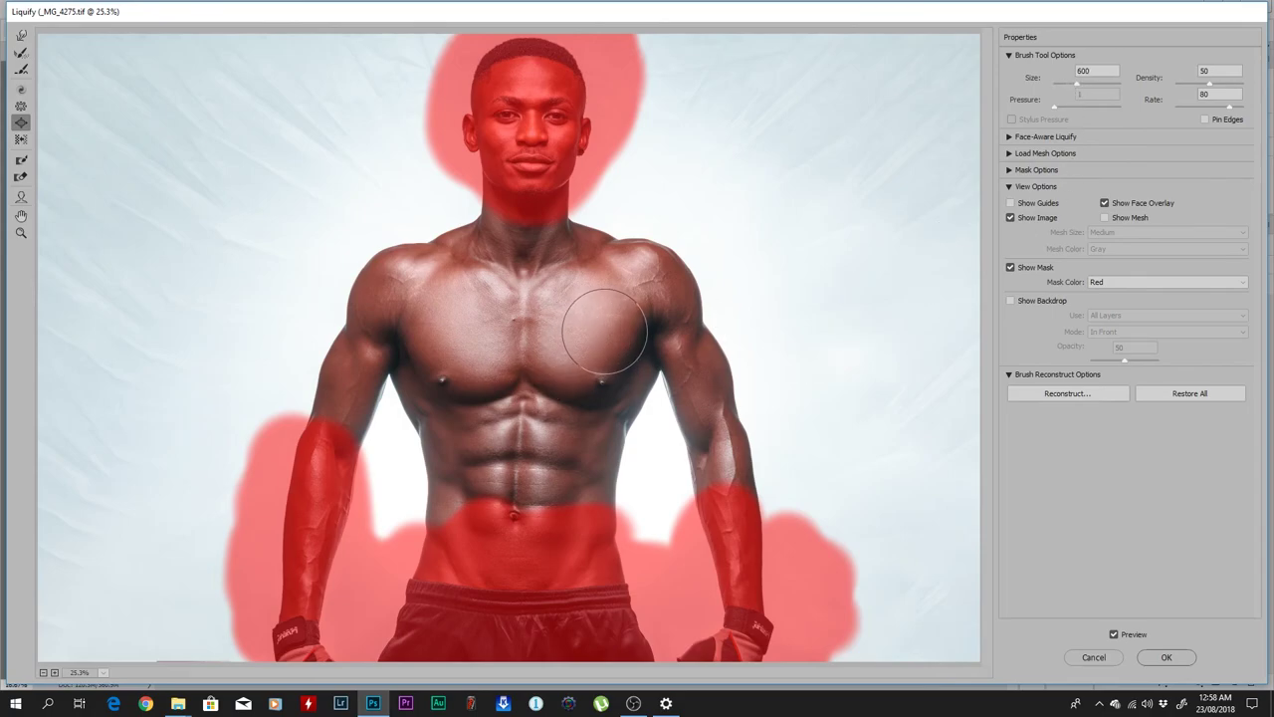
{"action": "key", "text": "bracketright"}
{"action": "key", "text": "bracketright"}
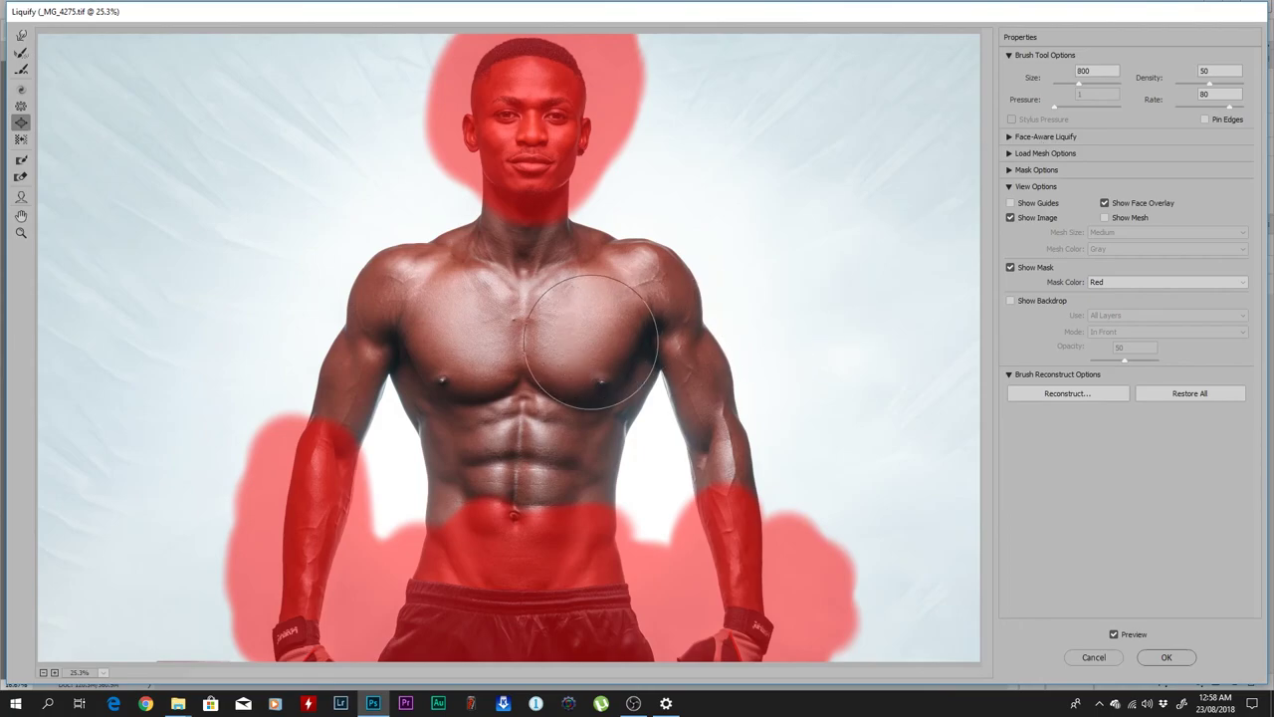
{"action": "key", "text": "bracketright"}
{"action": "key", "text": "bracketright"}
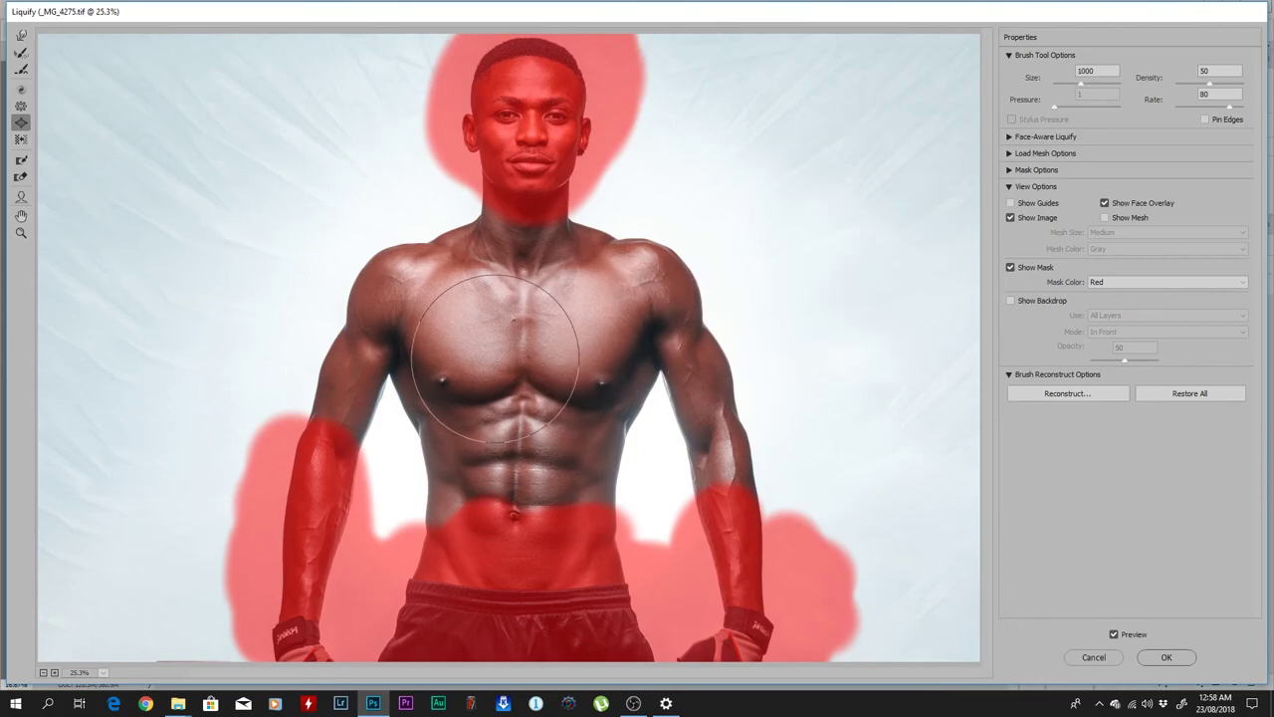
{"action": "key", "text": "bracketright"}
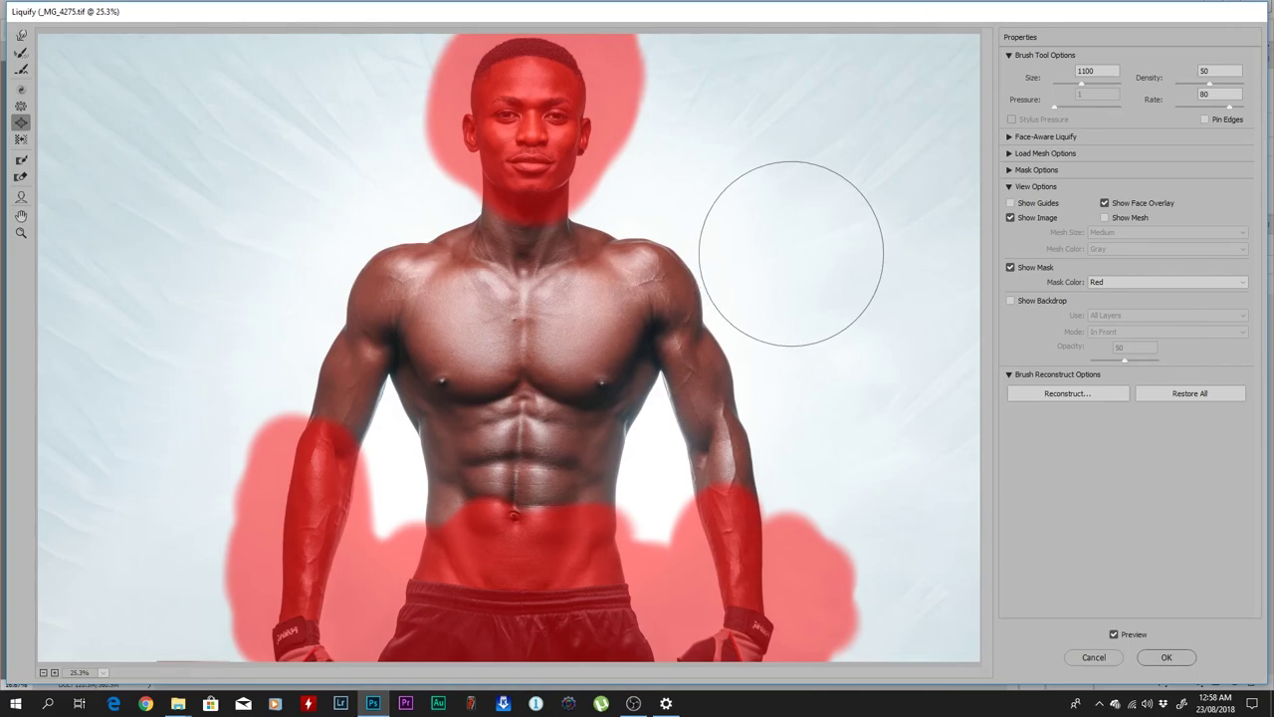
Step: Thaw the freeze mask off the head, arms and waist, then set a 1600-size Pucker brush
{"action": "left_click", "coordinate": [21, 176]}
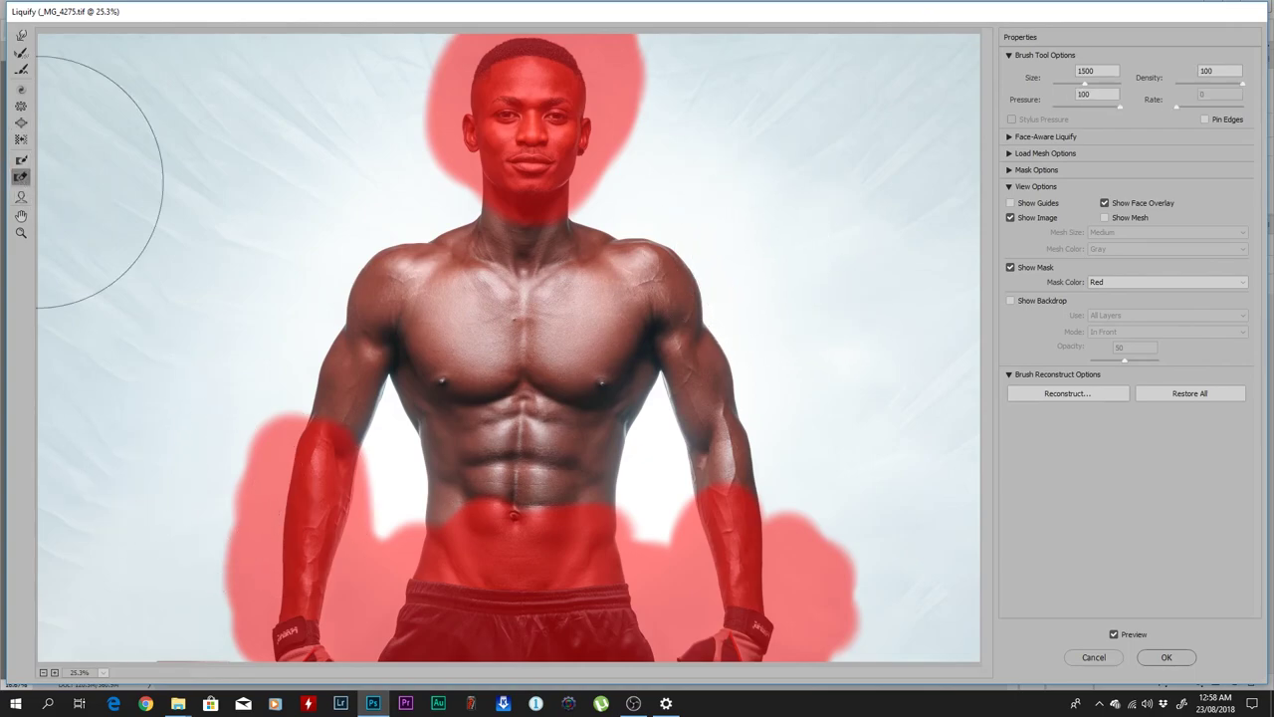
{"action": "left_click_drag", "start_coordinate": [455, 10], "coordinate": [600, 20]}
{"action": "mouse_move", "coordinate": [663, 162]}
{"action": "left_mouse_down"}
{"action": "mouse_move", "coordinate": [805, 433]}
{"action": "mouse_move", "coordinate": [660, 541]}
{"action": "mouse_move", "coordinate": [786, 607]}
{"action": "mouse_move", "coordinate": [529, 551]}
{"action": "mouse_move", "coordinate": [392, 585]}
{"action": "mouse_move", "coordinate": [345, 480]}
{"action": "mouse_move", "coordinate": [356, 568]}
{"action": "left_mouse_up"}
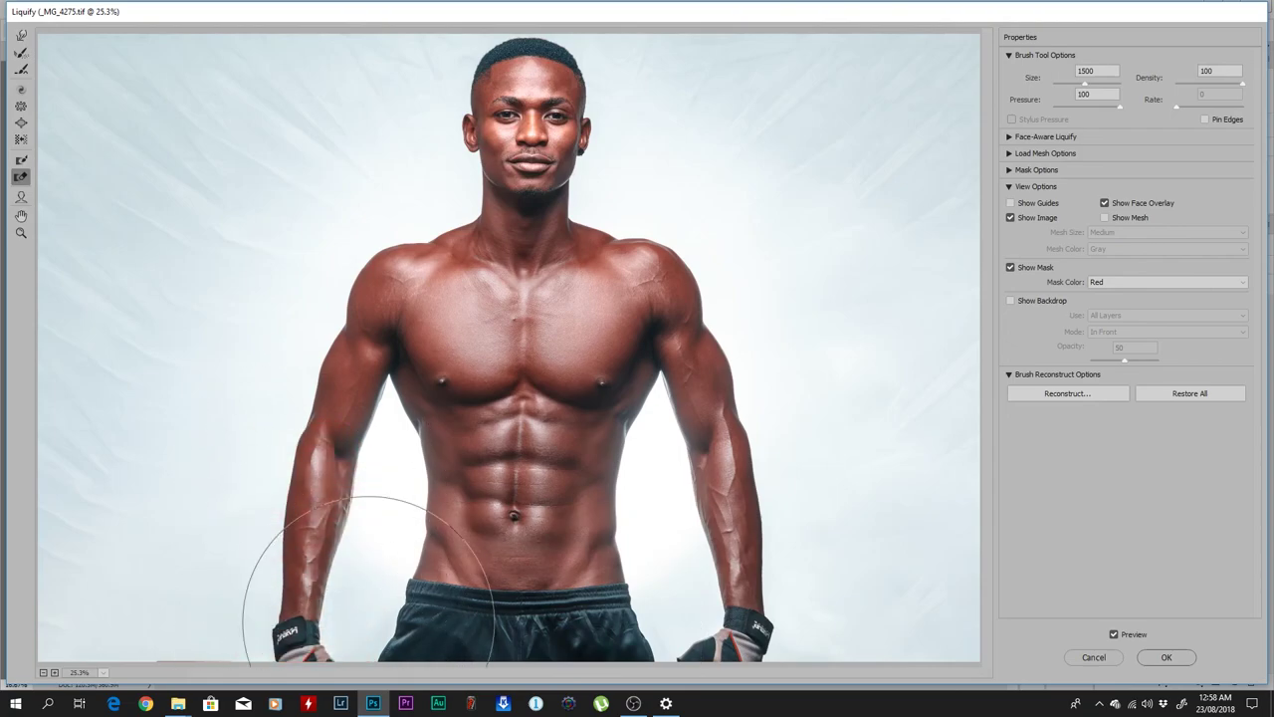
{"action": "left_click", "coordinate": [21, 106]}
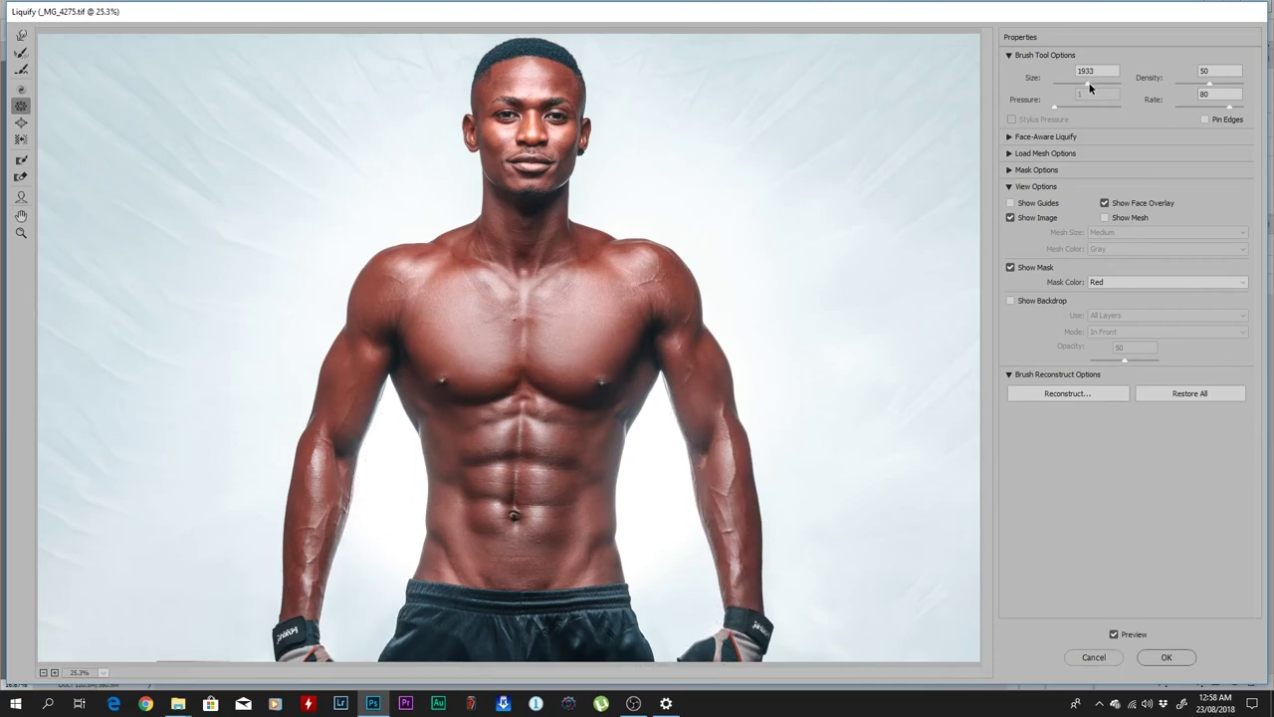
{"action": "left_click_drag", "start_coordinate": [1087, 90], "coordinate": [1091, 88]}
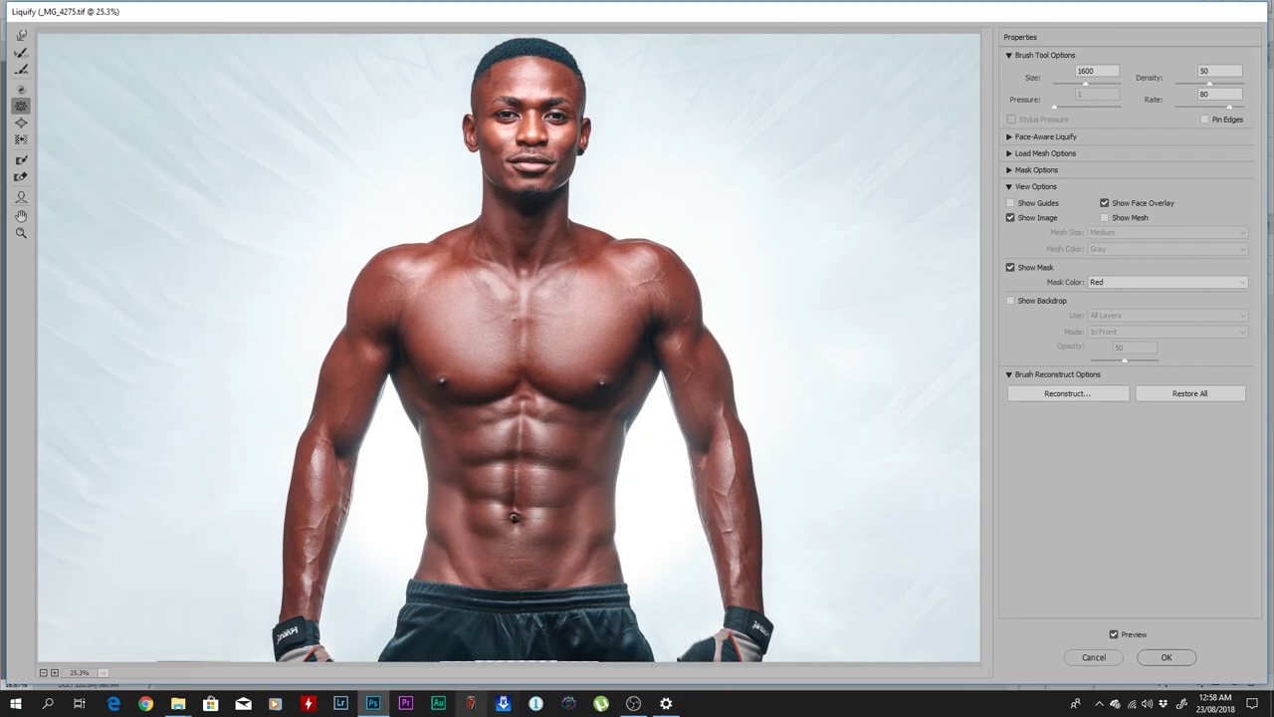
Step: Apply the Liquify changes, then toggle Layer 1 copy repeatedly to compare, leaving it visible
{"action": "left_click", "coordinate": [1145, 657]}
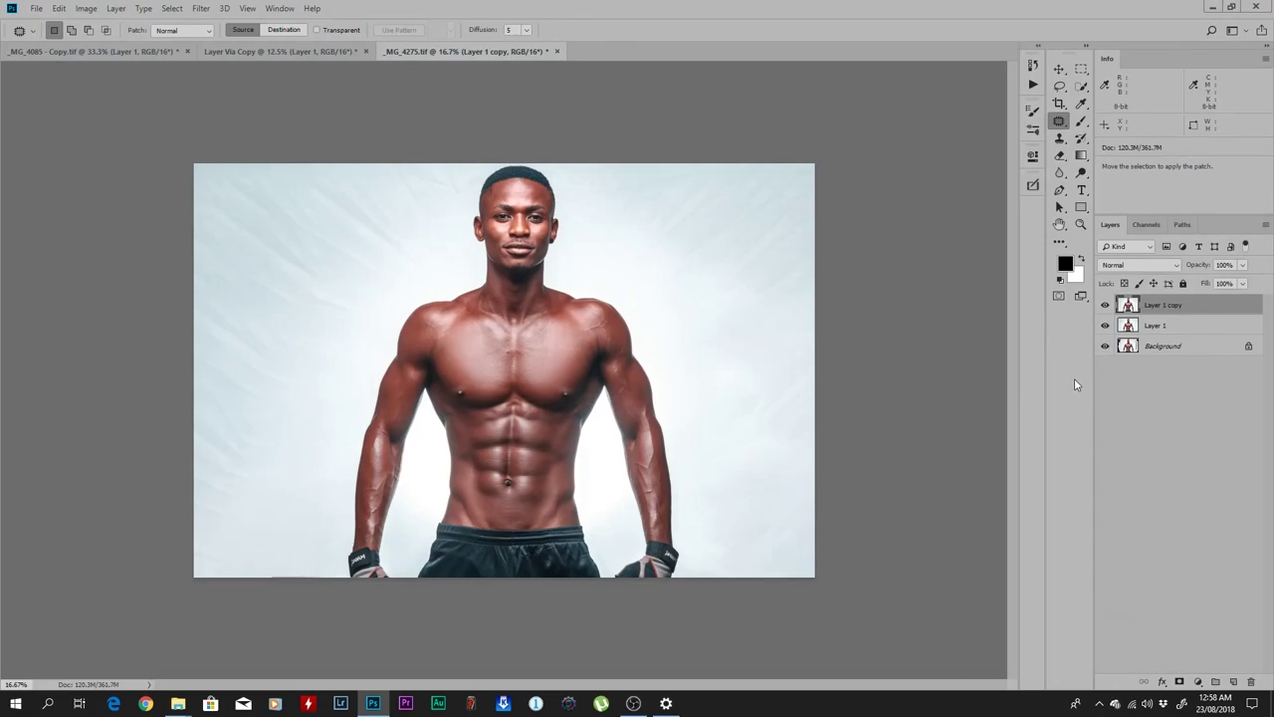
{"action": "left_click", "coordinate": [1106, 305]}
{"action": "left_click", "coordinate": [1108, 305]}
{"action": "left_click", "coordinate": [1106, 305]}
{"action": "left_click", "coordinate": [1106, 305]}
{"action": "left_click", "coordinate": [1105, 306]}
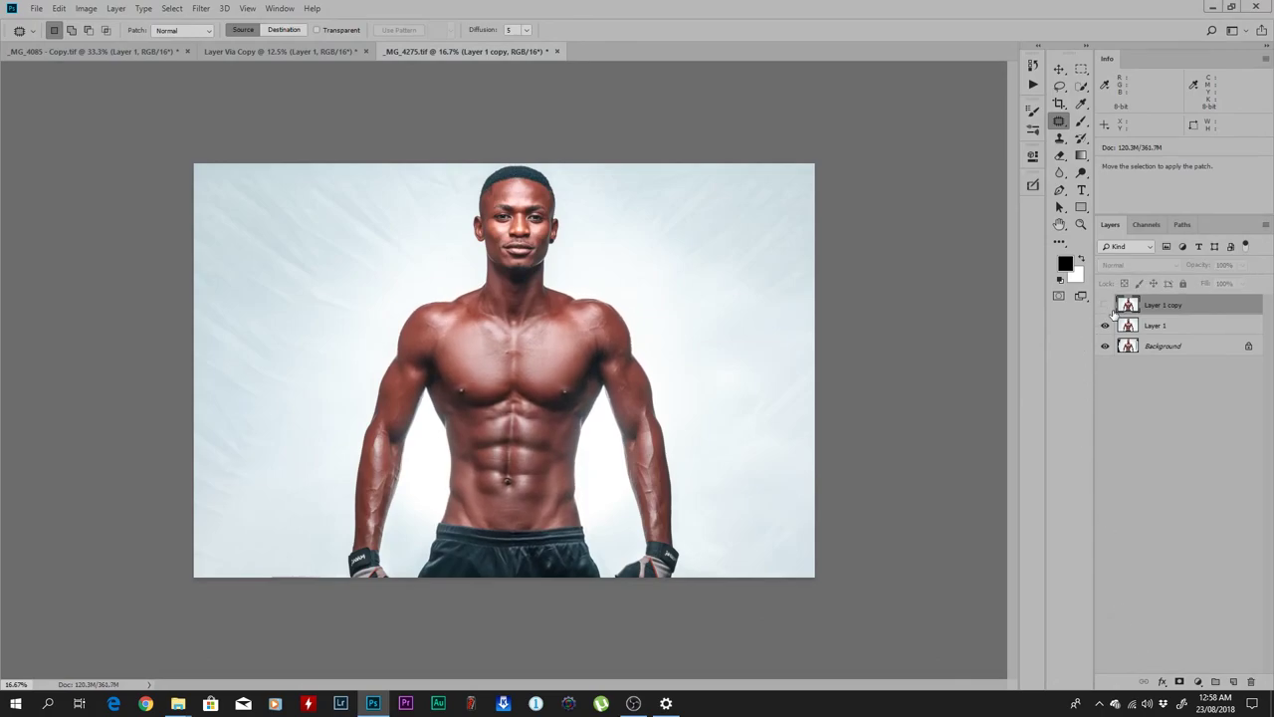
{"action": "left_click", "coordinate": [1106, 305]}
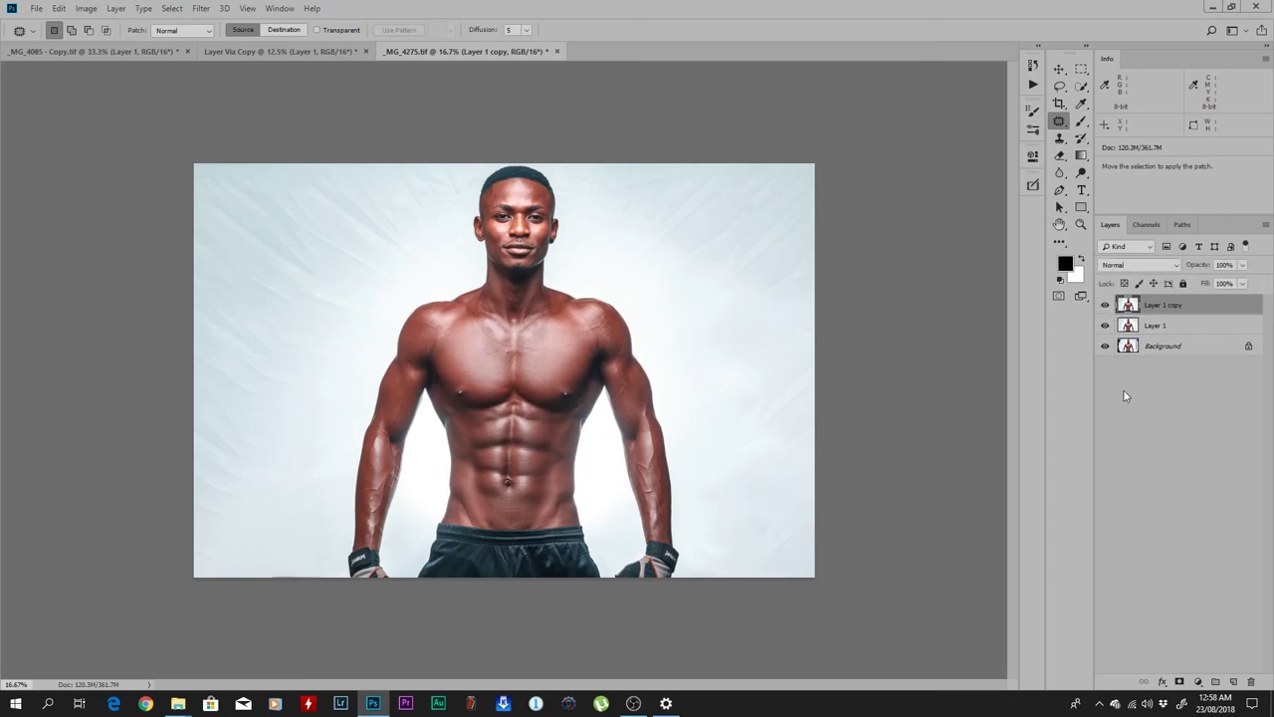
{"action": "left_click", "coordinate": [1109, 306]}
{"action": "left_click", "coordinate": [1109, 309]}
{"action": "left_click", "coordinate": [1108, 307]}
{"action": "left_click", "coordinate": [1112, 310]}
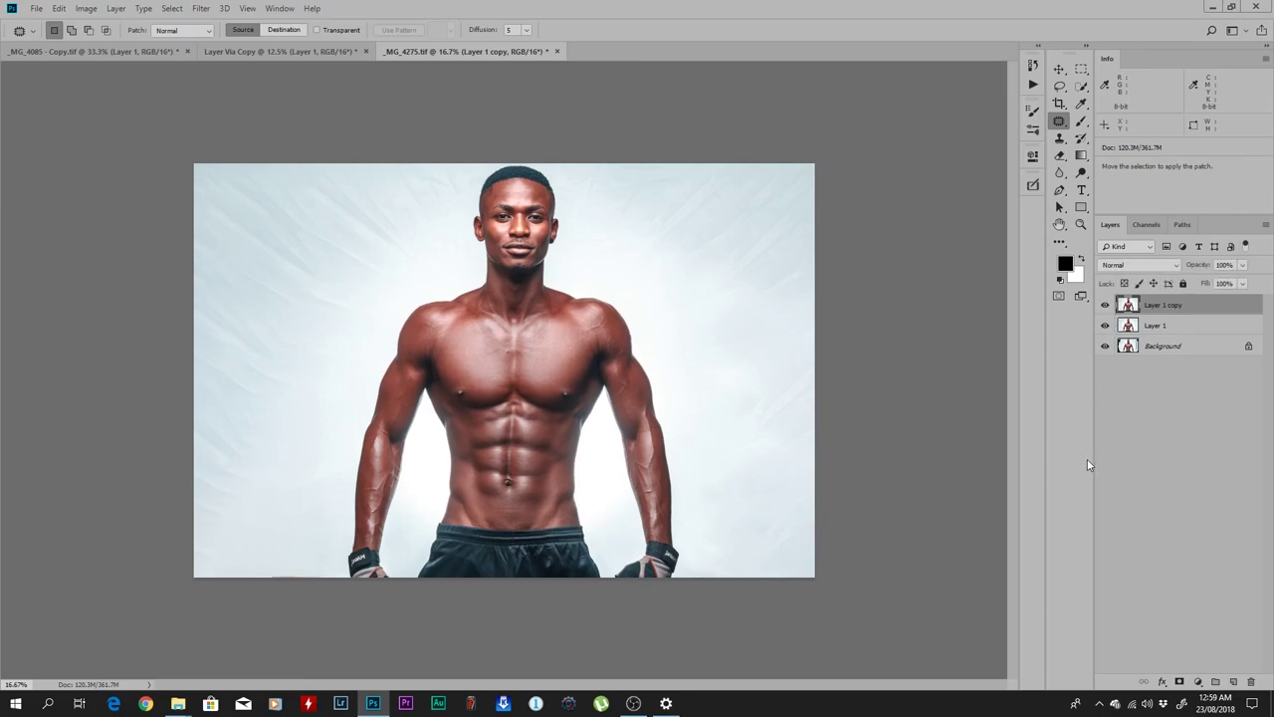